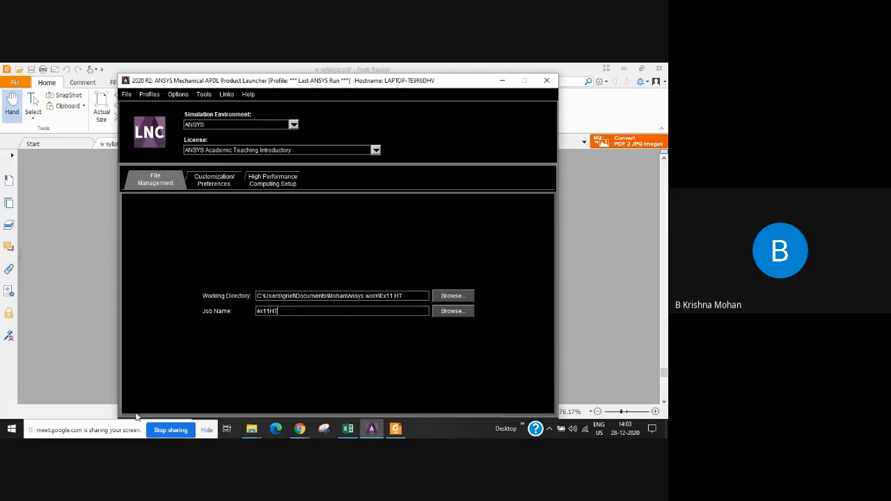
Run Mechanical APDL with the job name ex11HT, creating the missing Ex11 HT working directory, and maximize the program window
left_click_drag(432, 80, 434, 78)
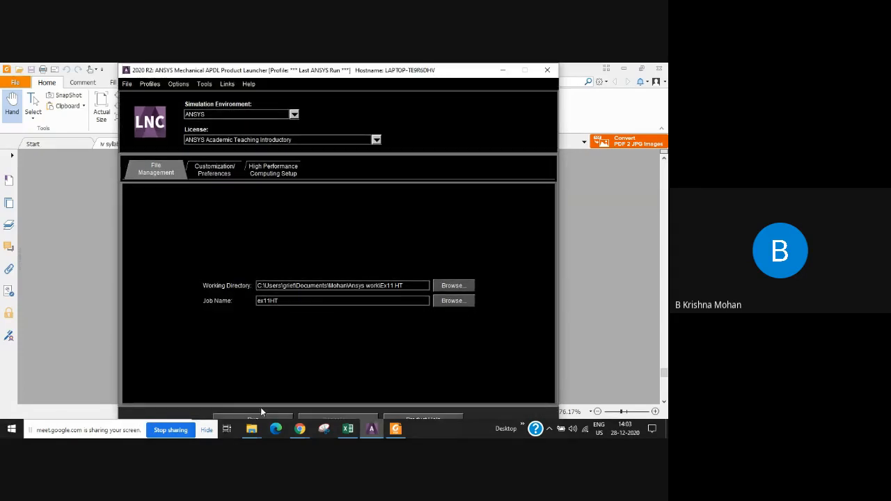
left_click(276, 416)
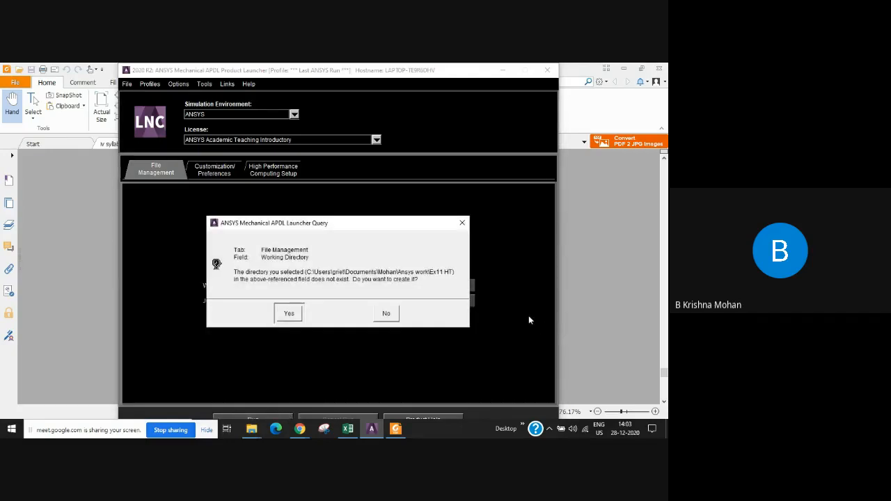
left_click(289, 314)
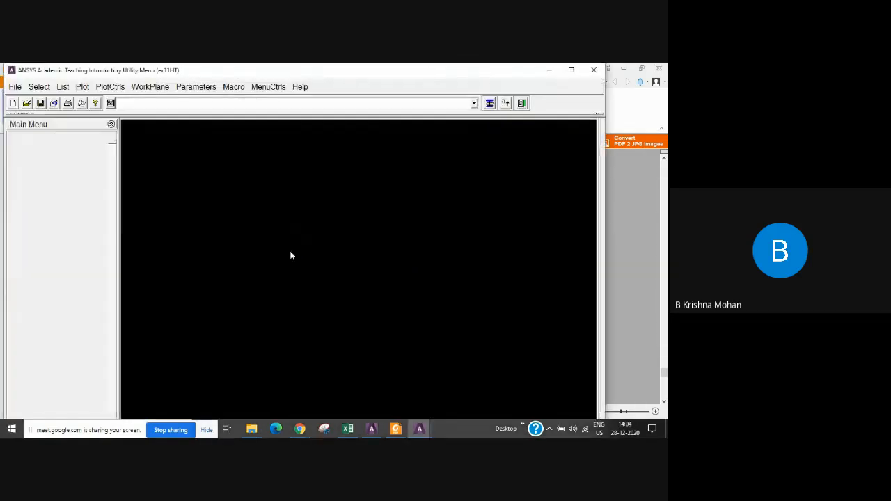
left_click(572, 70)
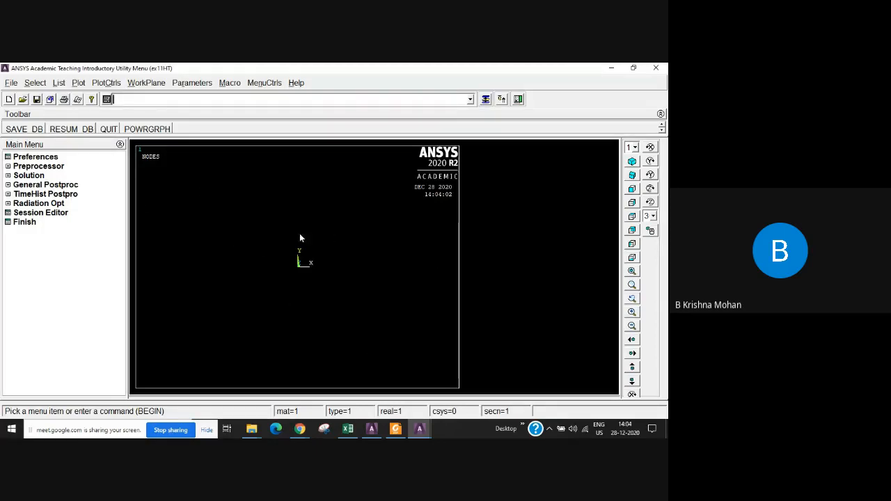
Filter the GUI preferences to the Thermal discipline only
left_click(32, 158)
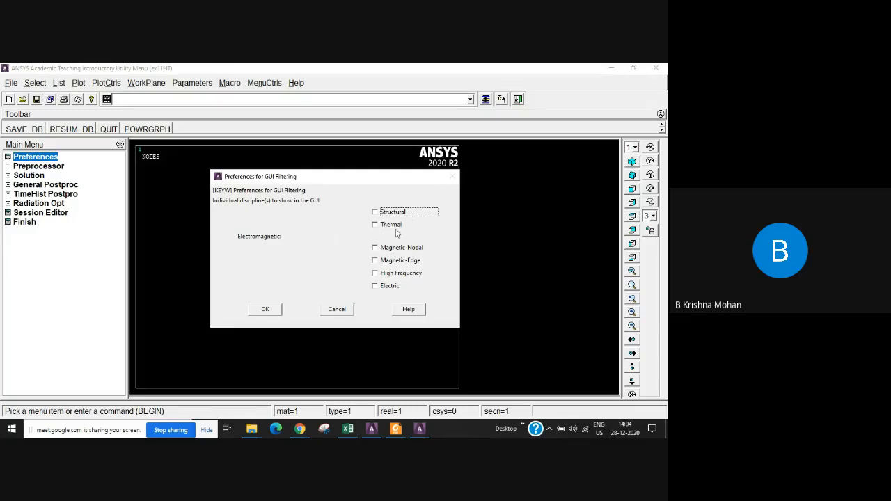
left_click(376, 225)
left_click(438, 248)
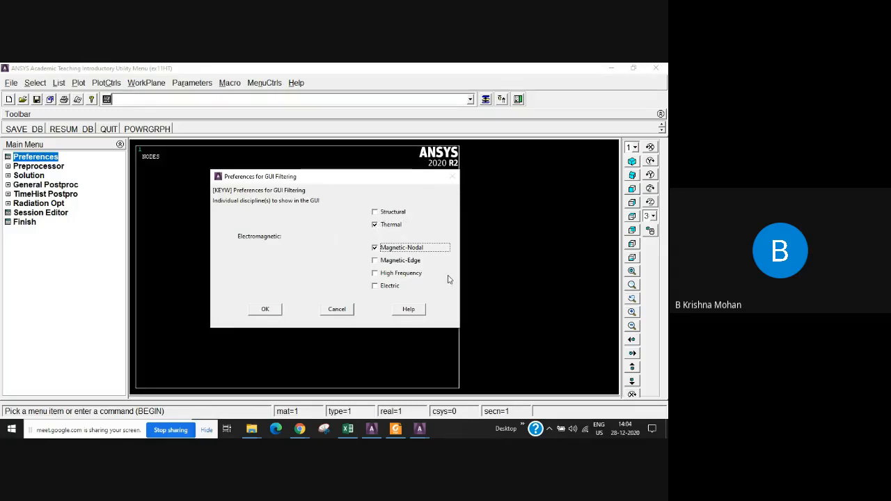
left_click(374, 248)
left_click(264, 310)
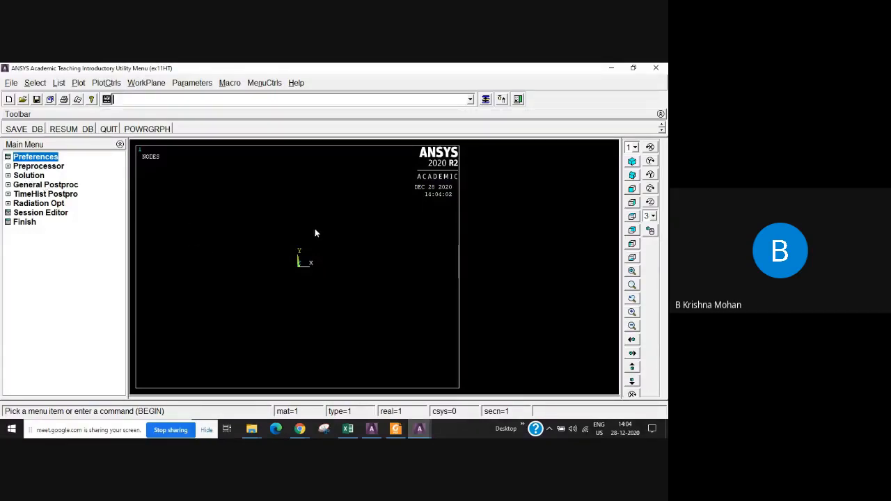
Consult the Exercise-11 thin plate drawing in Foxit Reader, and add a thermal Solid Quad 4node 55 element type in ANSYS
left_click(396, 430)
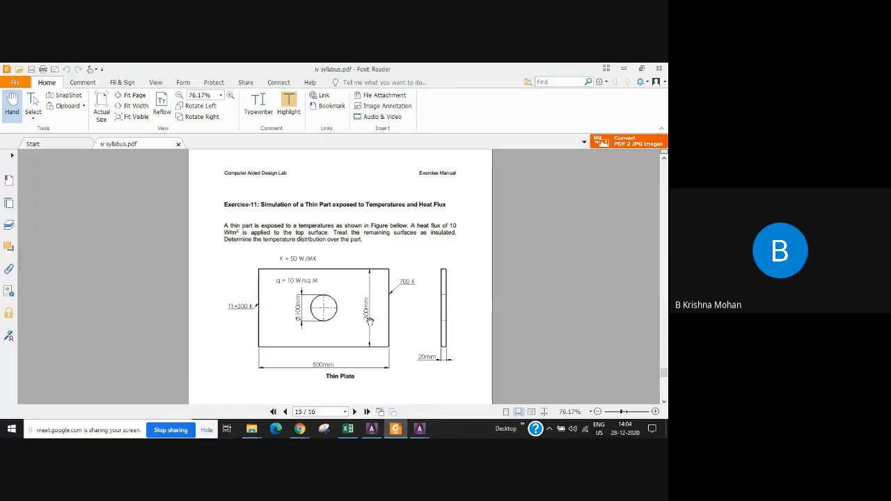
mouse_move(419, 429)
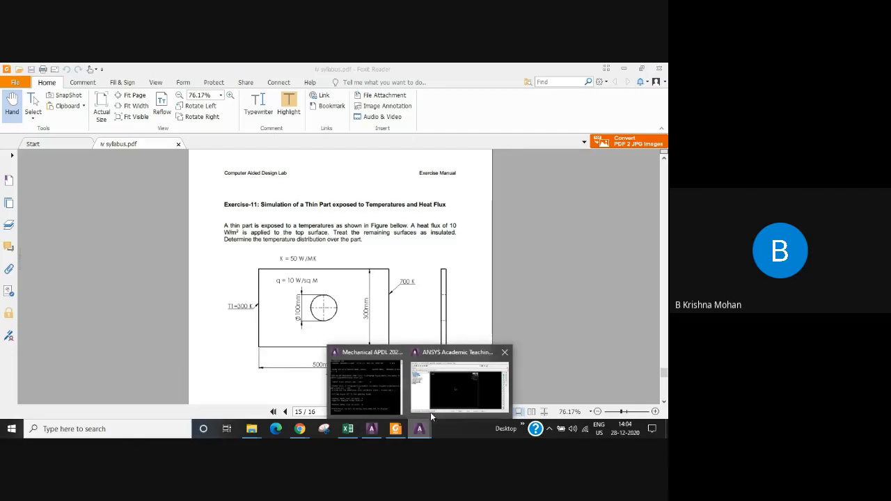
left_click(455, 393)
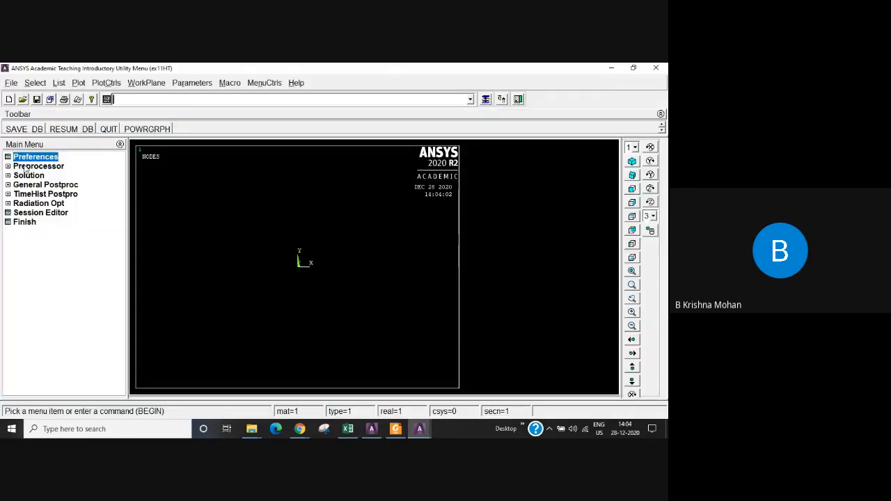
left_click(28, 167)
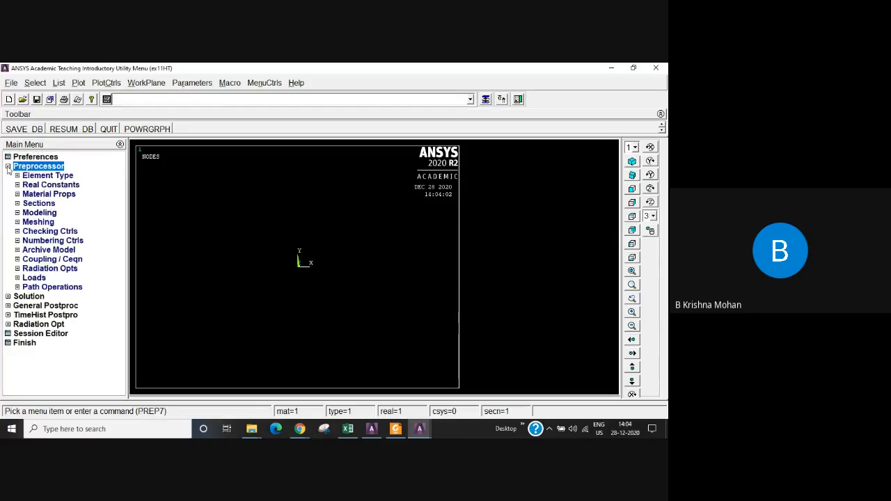
left_click(44, 177)
left_click(40, 184)
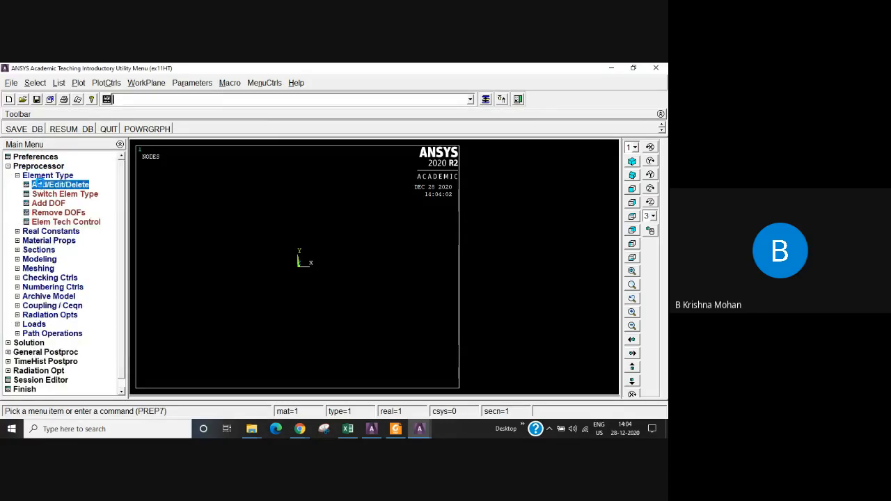
left_click(73, 314)
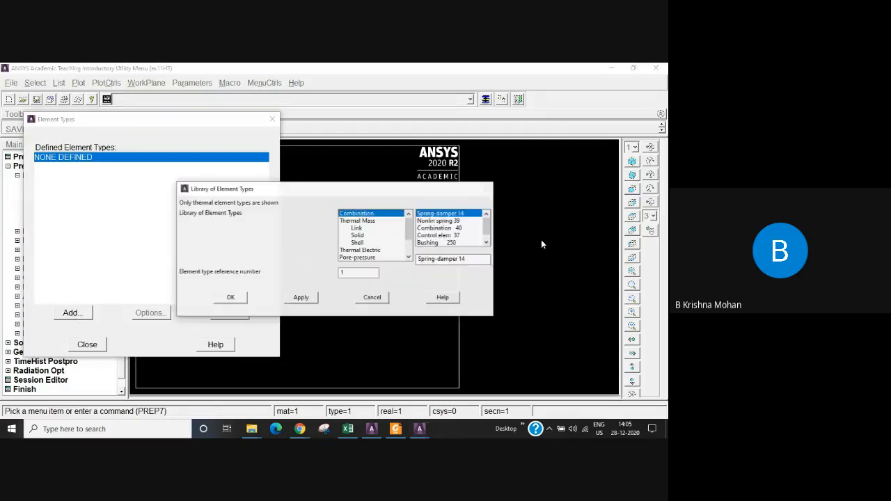
left_click(363, 220)
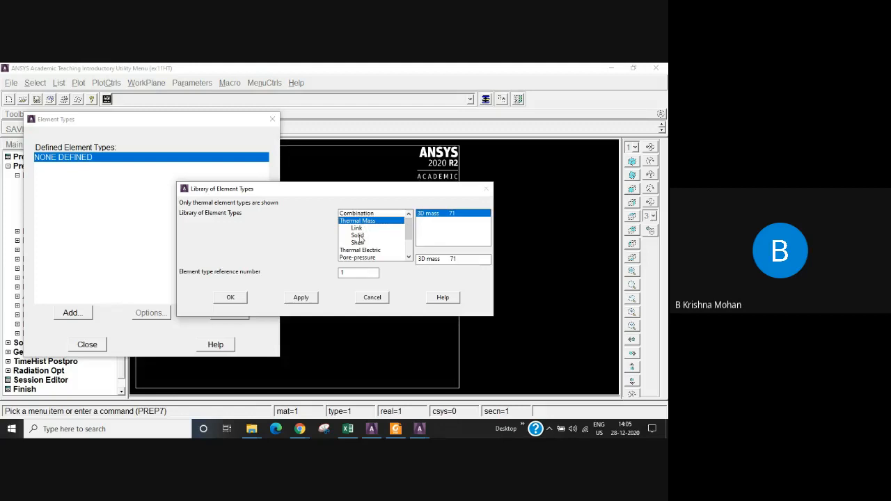
left_click(362, 236)
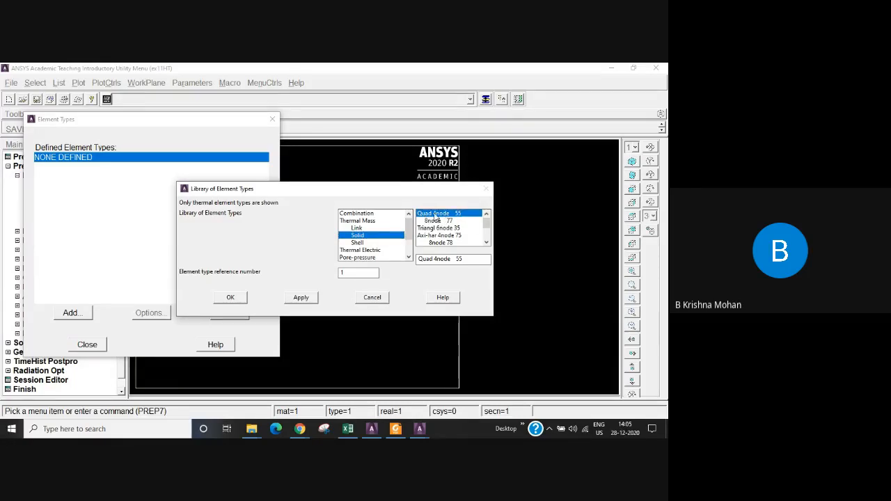
left_click(230, 297)
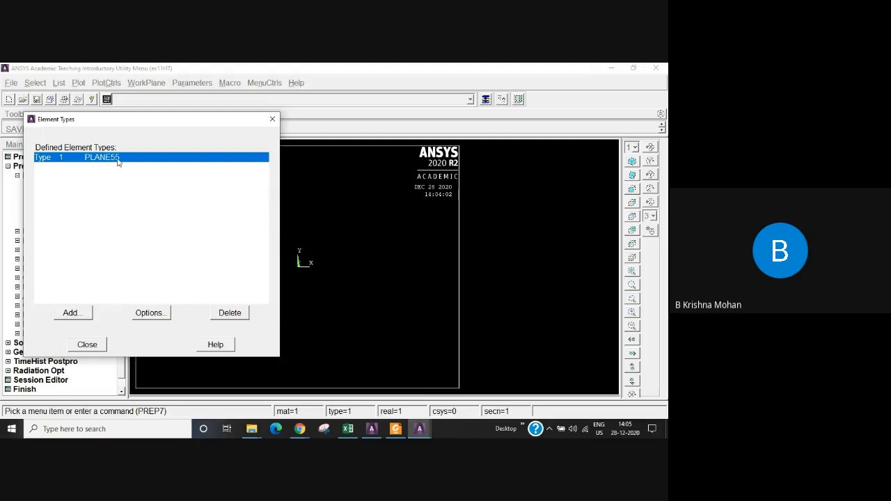
Set the PLANE55 element behavior (K3) to Plane Thickness and finish the element type definition
left_click(149, 313)
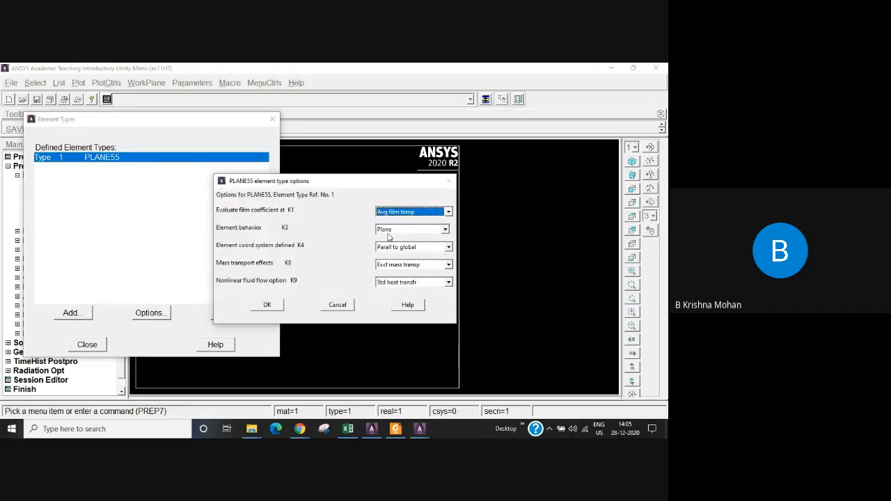
left_click(446, 230)
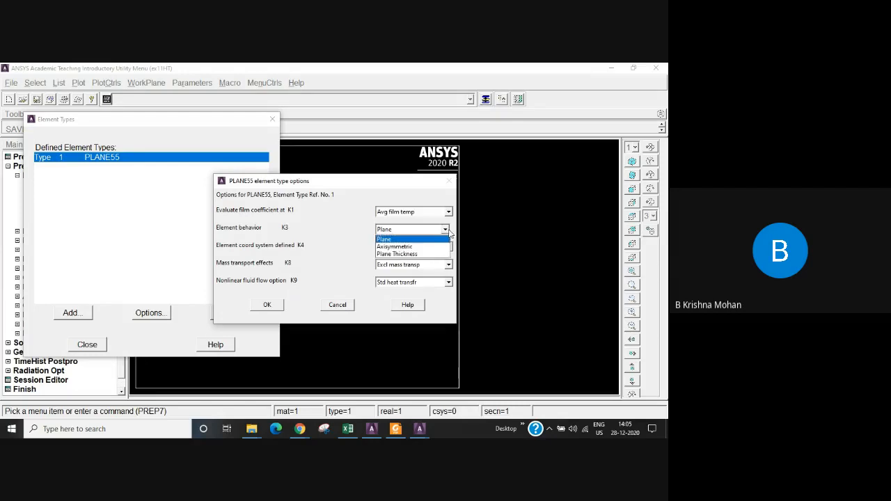
left_click(408, 255)
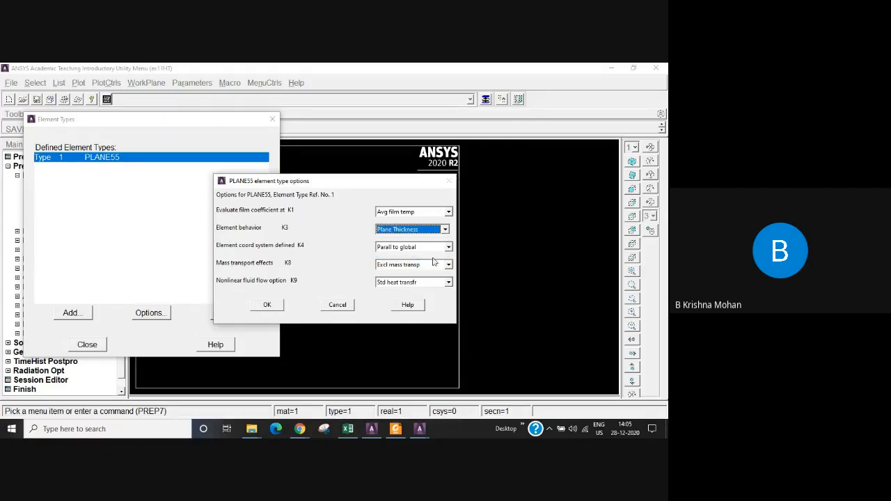
left_click(267, 305)
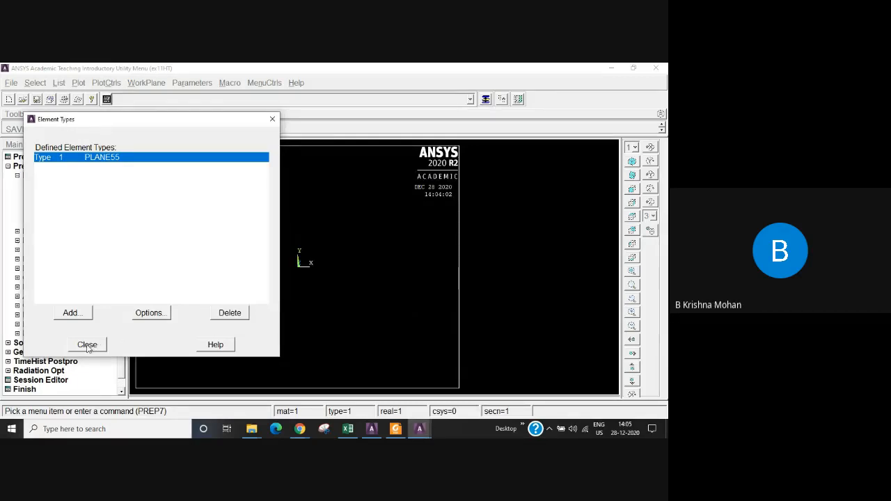
left_click(87, 348)
left_click(87, 346)
left_click(49, 175)
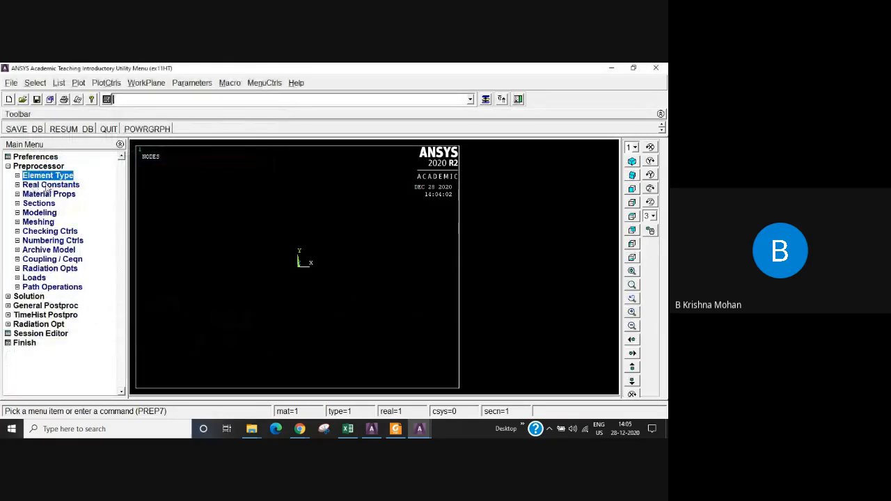
Define real constant set 1 for PLANE55 with a thickness of 0.02, checking the plate thickness against the exercise PDF
left_click(49, 185)
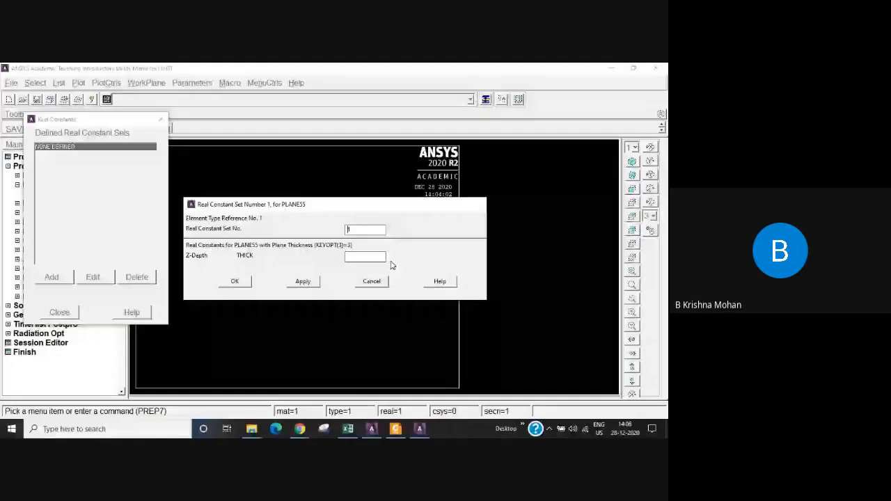
left_click(362, 255)
type("8")
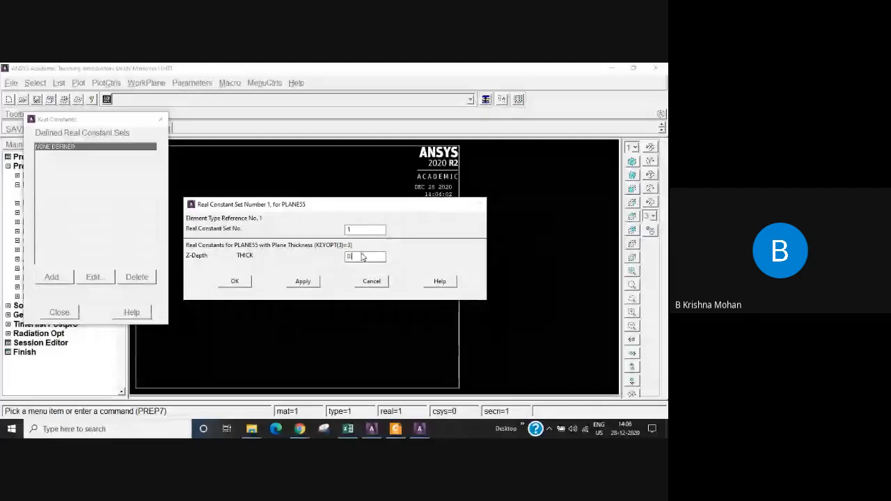
type(".02")
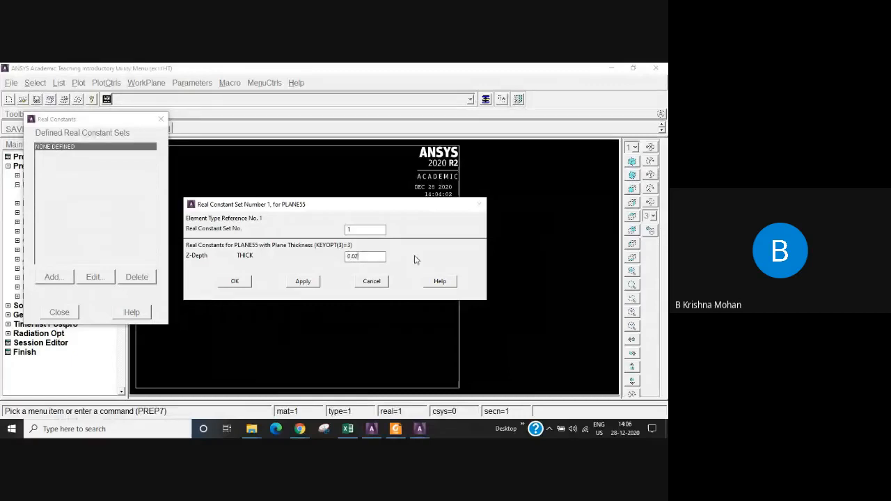
left_click(236, 283)
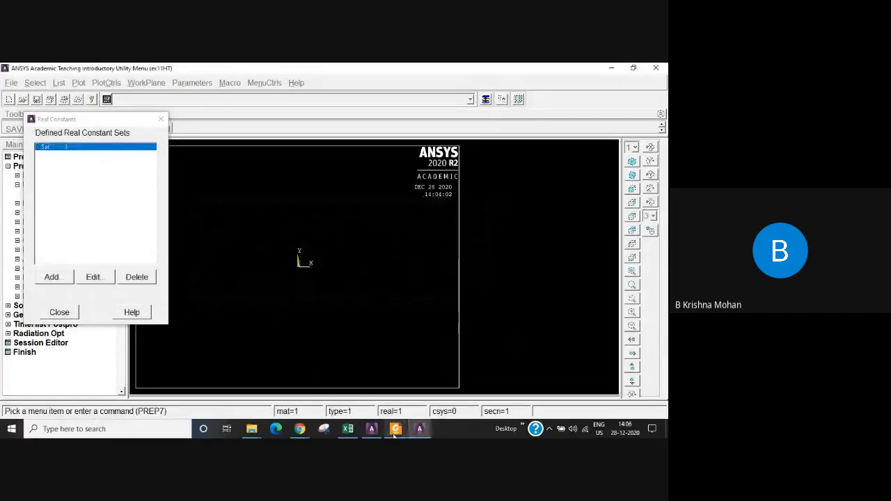
left_click(395, 429)
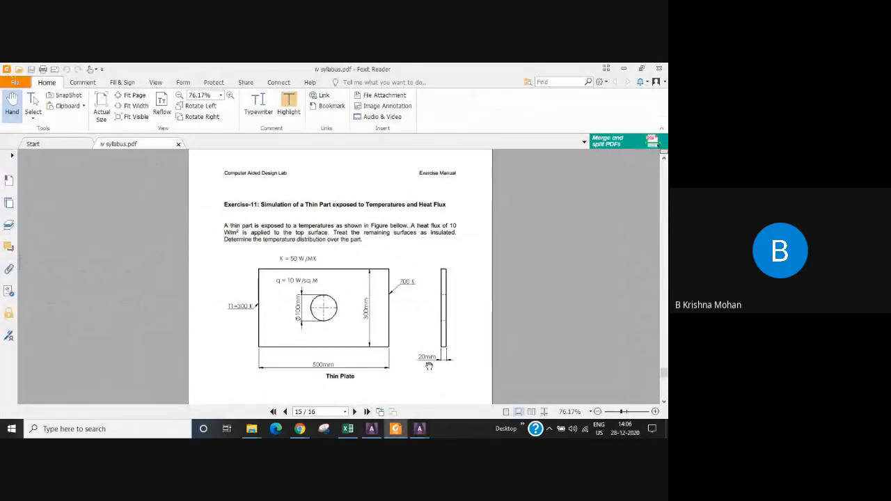
mouse_move(421, 431)
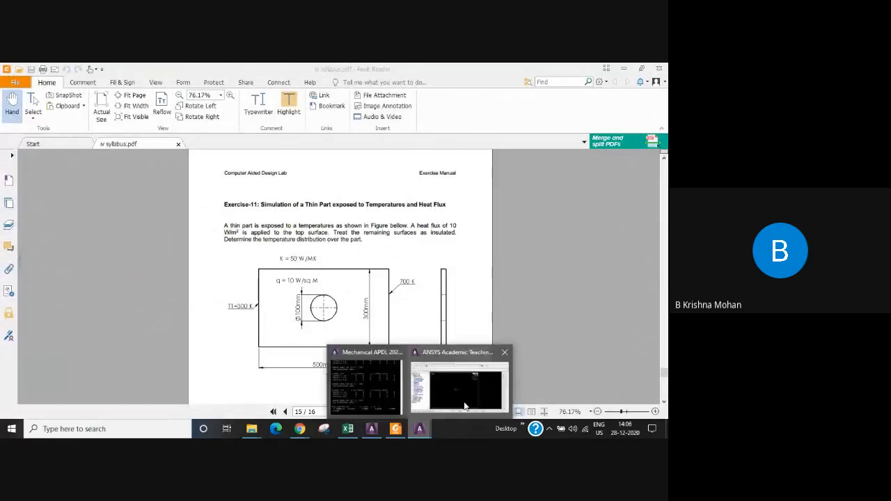
left_click(456, 386)
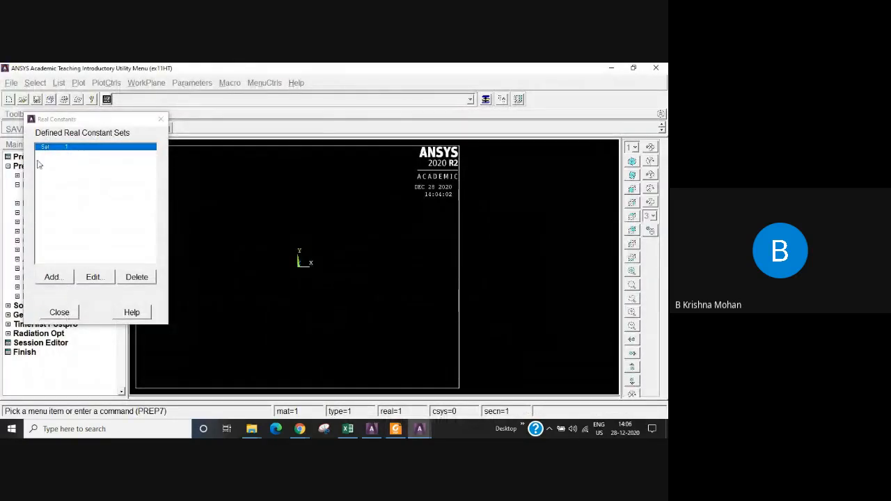
left_click(58, 315)
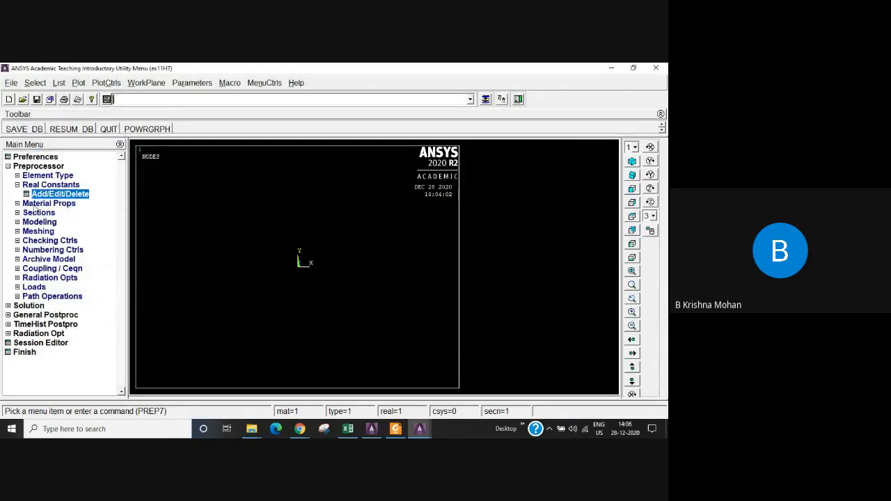
Define an isotropic thermal conductivity KXX of 50 for material model 1, checking the value against the exercise PDF in Foxit Reader
left_click(42, 203)
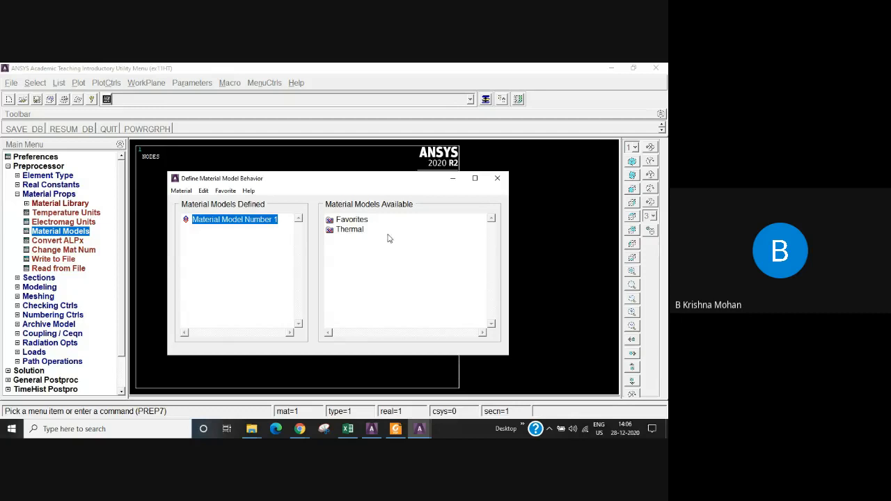
double_click(352, 232)
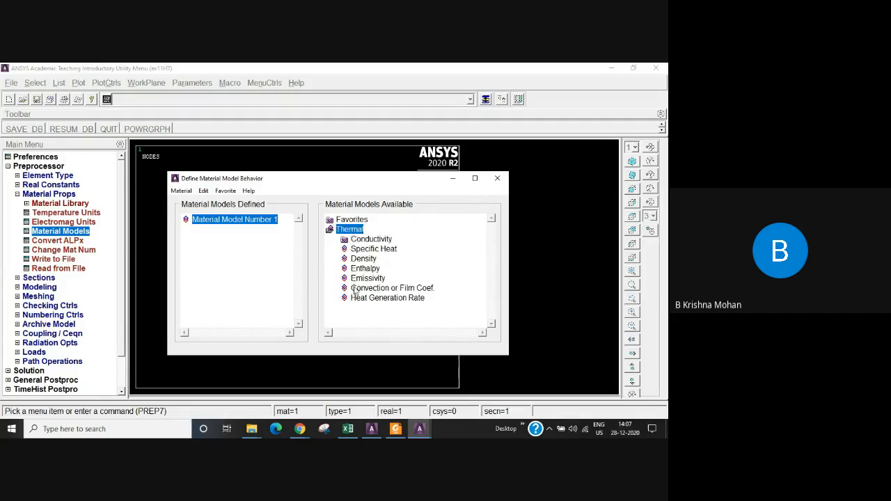
double_click(372, 240)
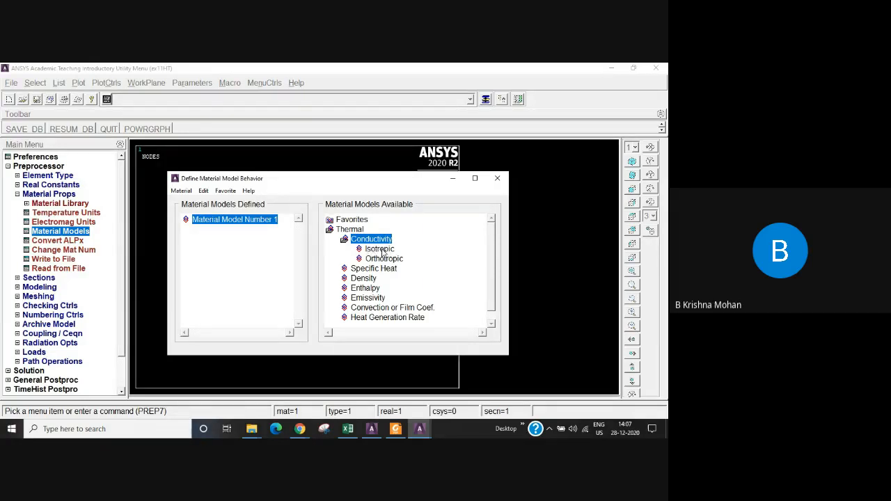
double_click(381, 249)
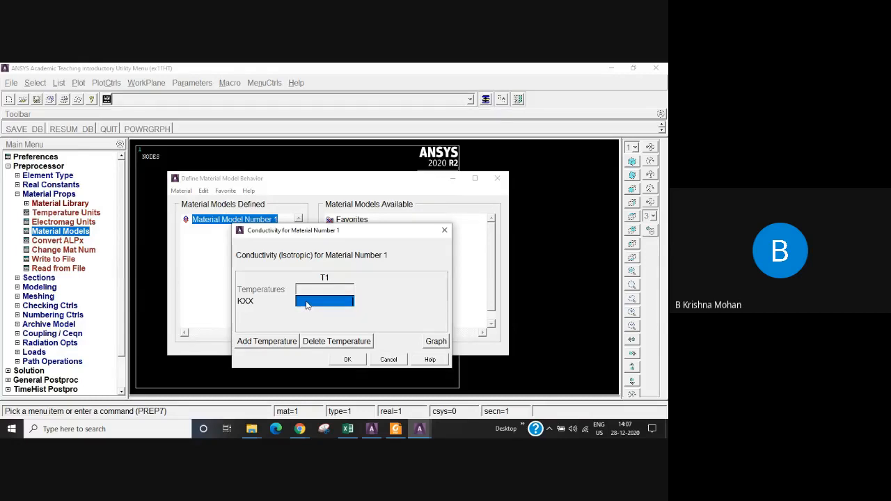
left_click(396, 429)
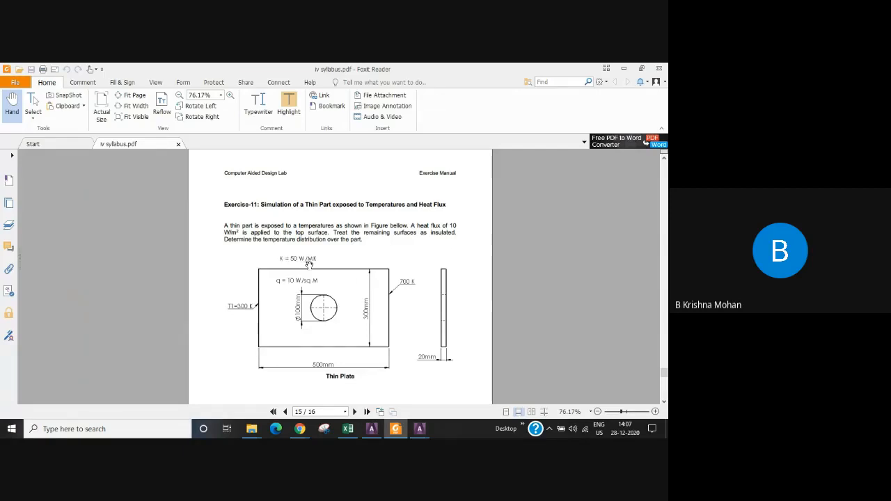
left_click(419, 429)
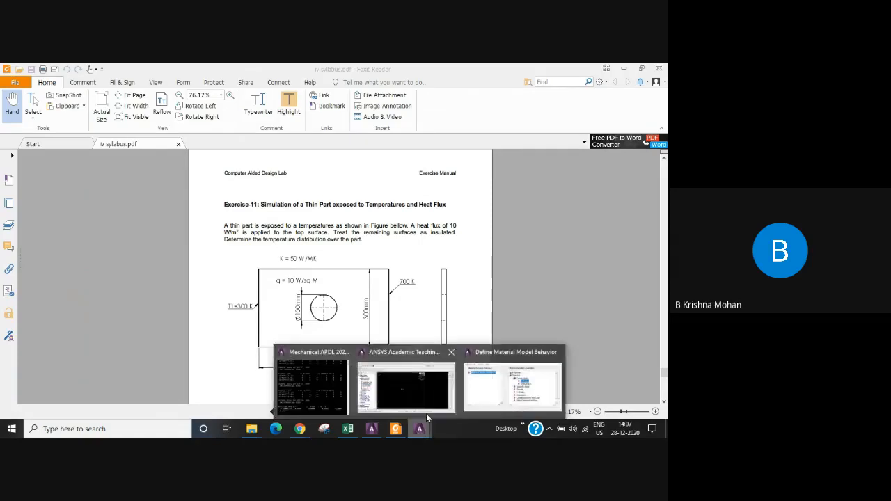
left_click(426, 412)
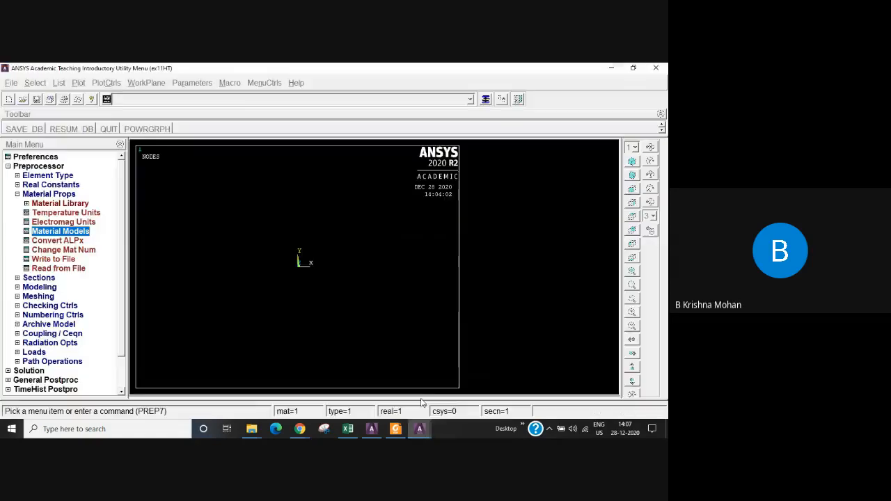
left_click(486, 99)
left_click(314, 302)
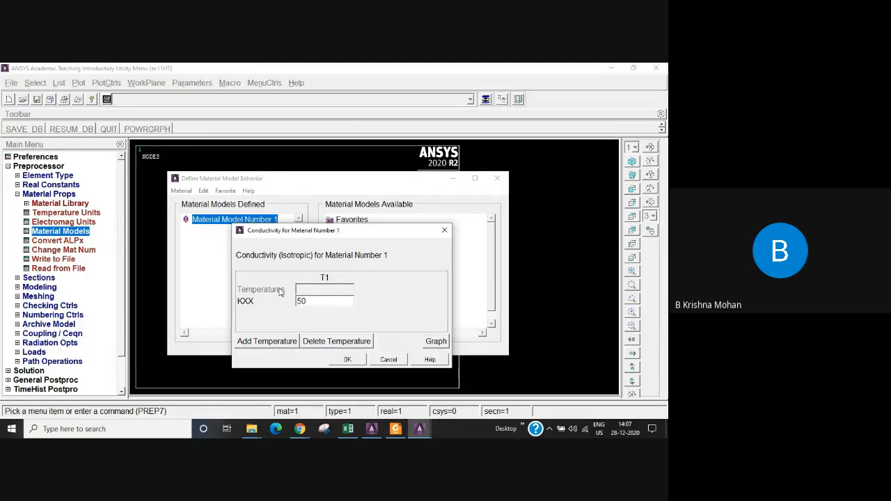
left_click(348, 360)
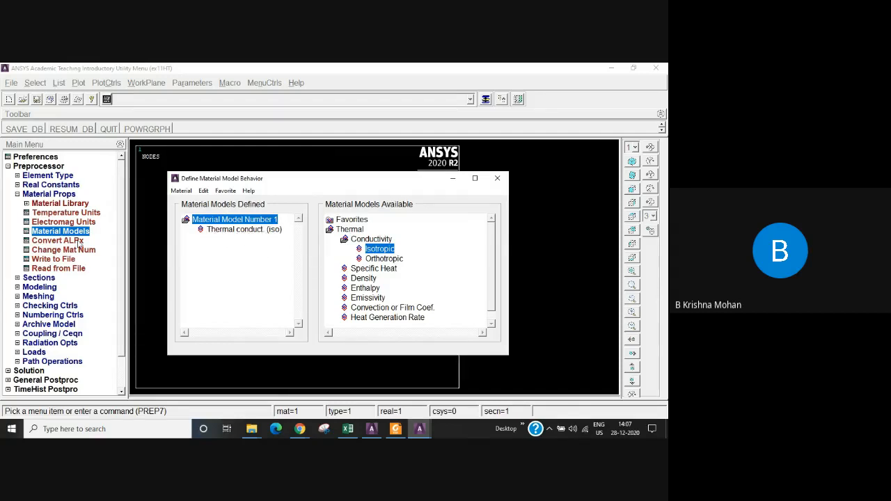
left_click(30, 197)
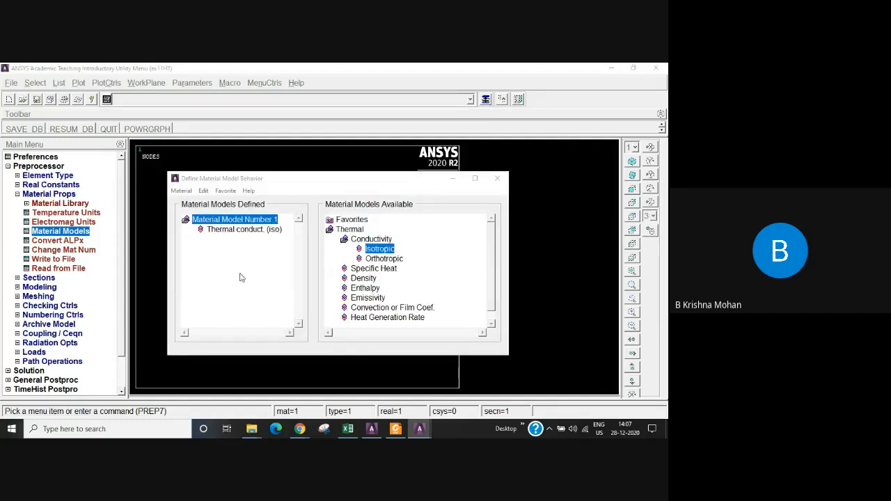
left_click(497, 178)
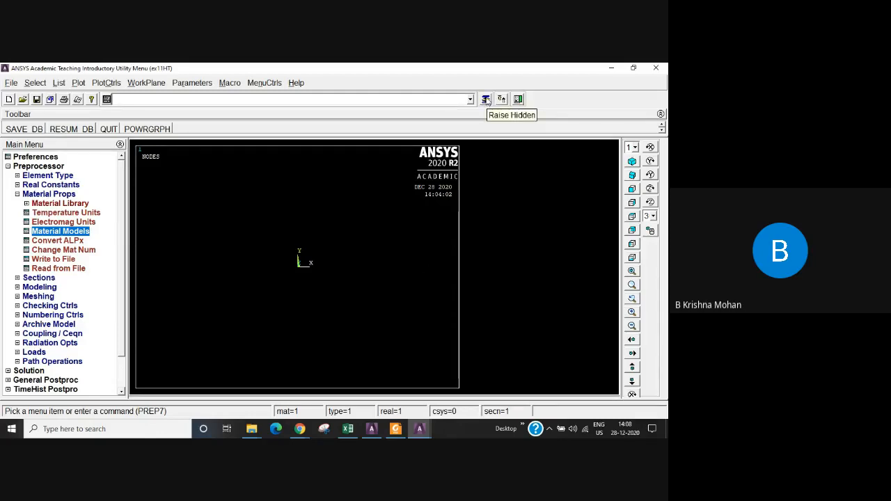
left_click(18, 195)
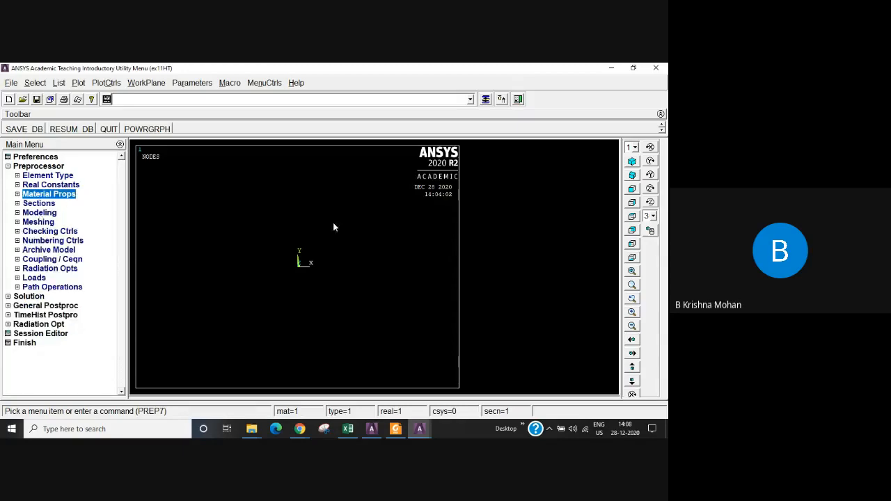
Open the definition of a new rectangular area by dimensions
left_click(38, 213)
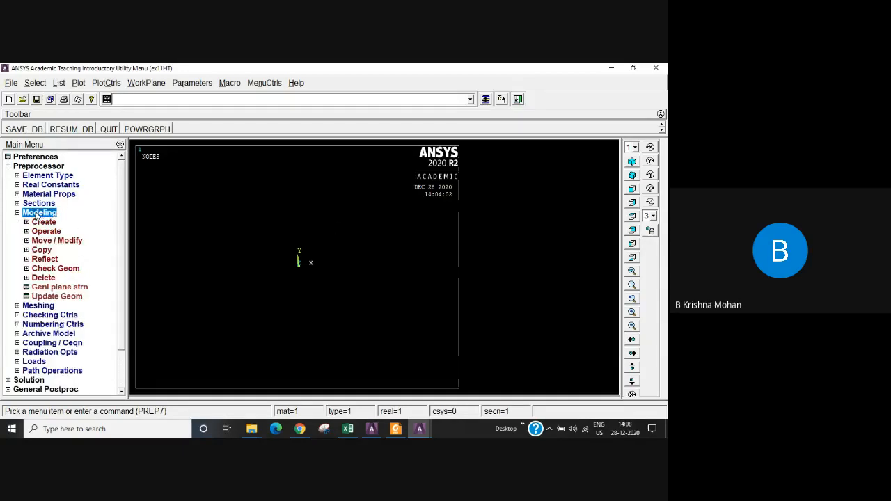
left_click(37, 223)
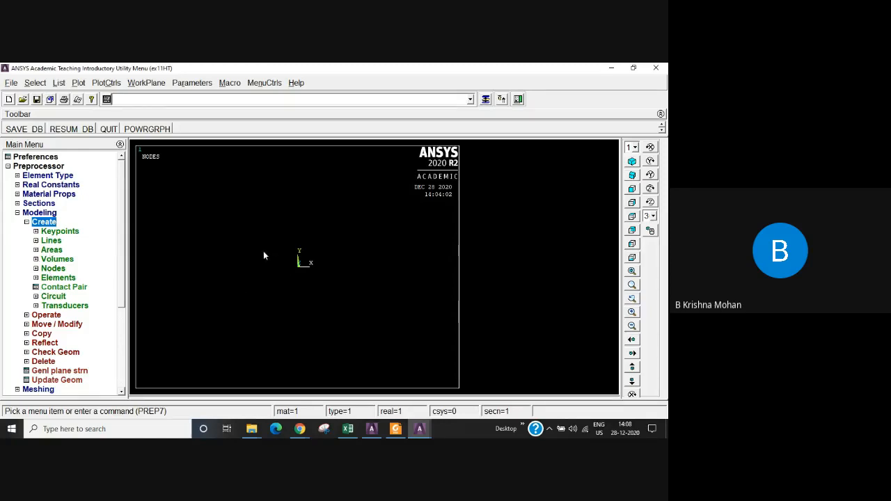
left_click(53, 252)
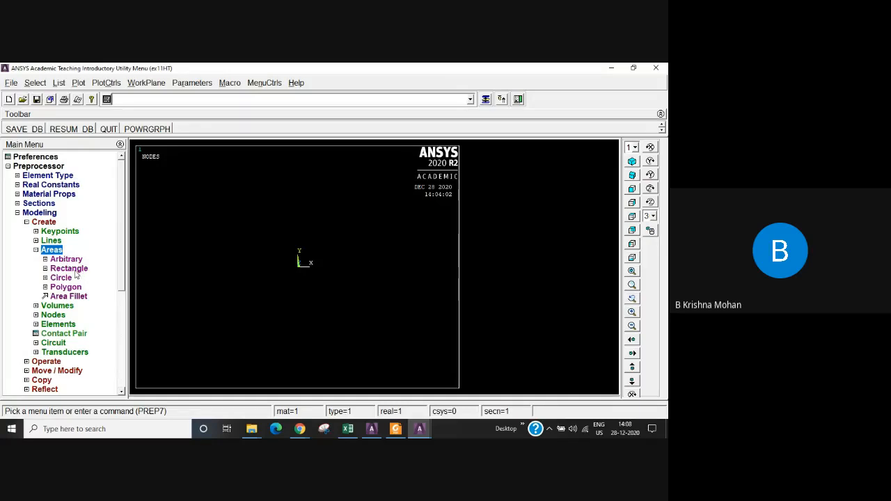
left_click(74, 269)
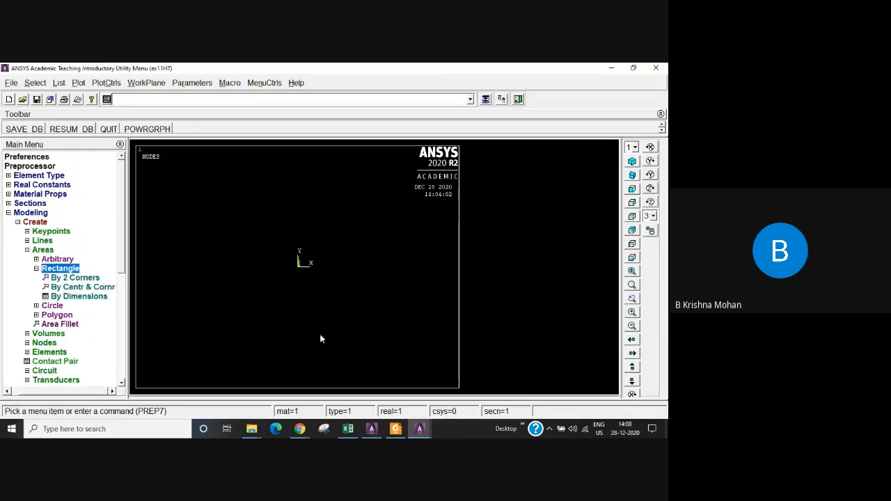
left_click(91, 297)
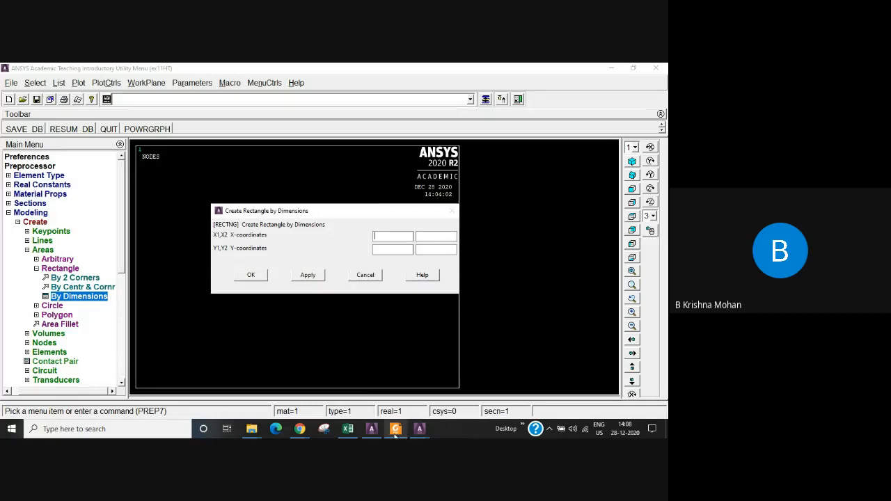
Bring the exercise PDF in Foxit Reader beside ANSYS to read the plate dimensions, and return to the maximized ANSYS window
left_click(635, 70)
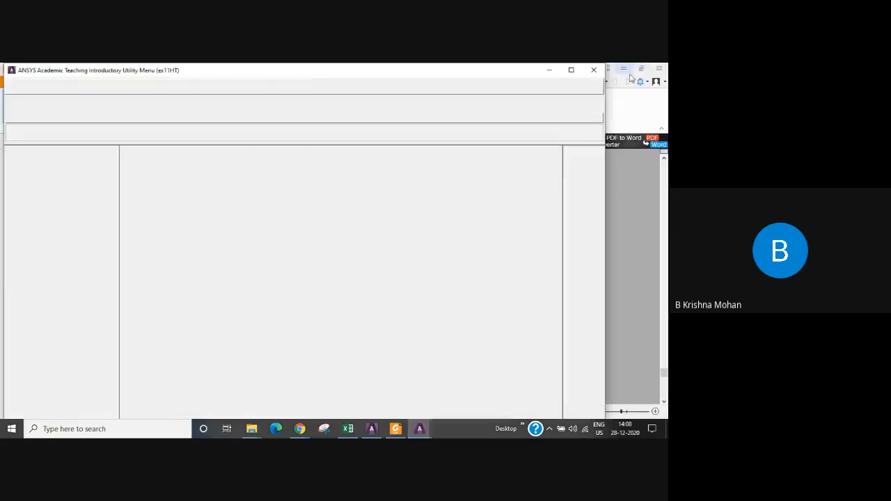
left_click(397, 430)
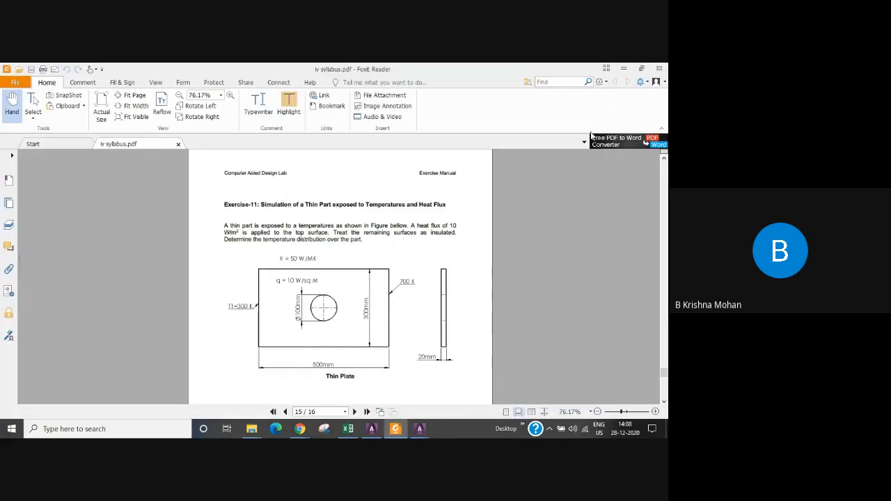
left_click(642, 68)
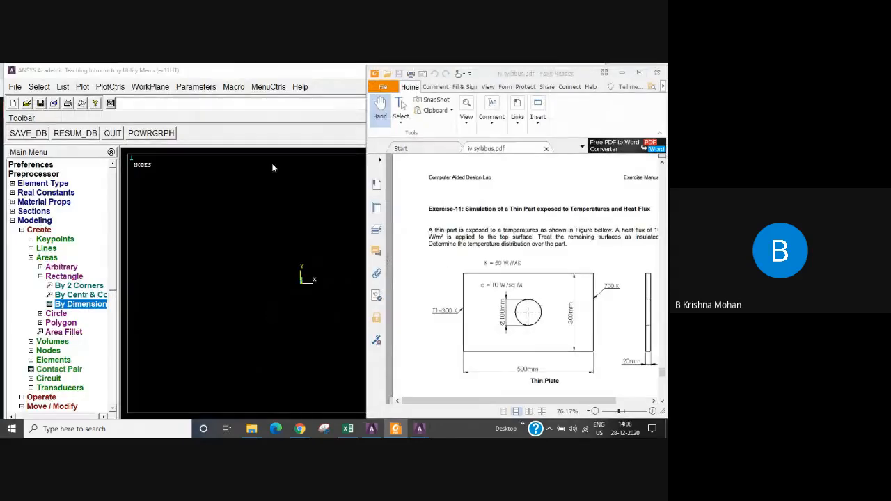
left_click(268, 94)
left_click_drag(604, 160, 395, 170)
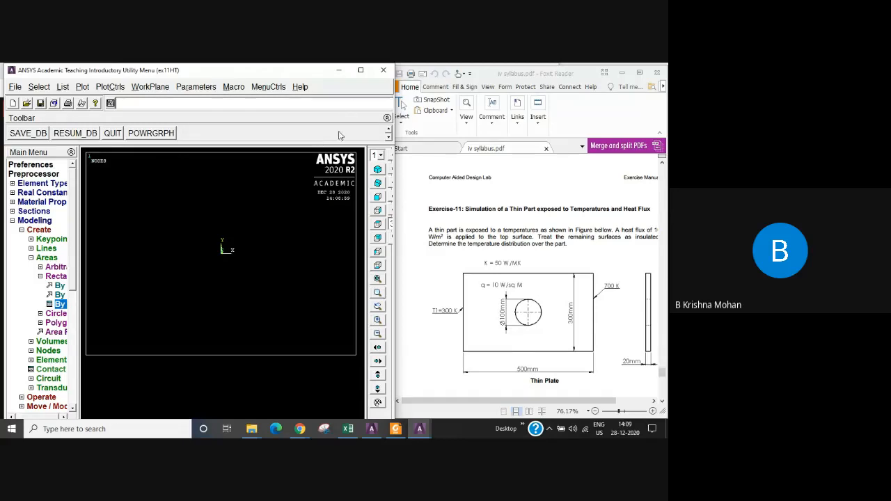
left_click(362, 71)
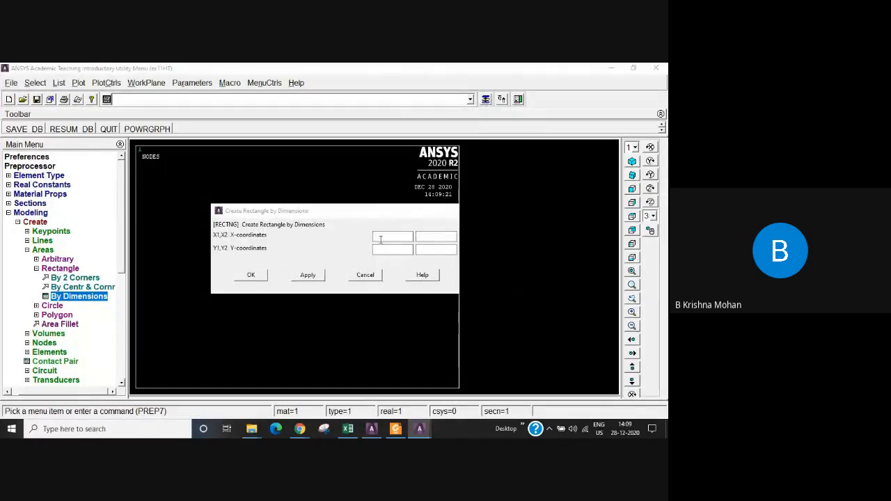
Create a rectangular area with X-coordinates from -0.15 to 0.15 and Y-coordinates from -0.25 to 0.25
left_click(381, 237)
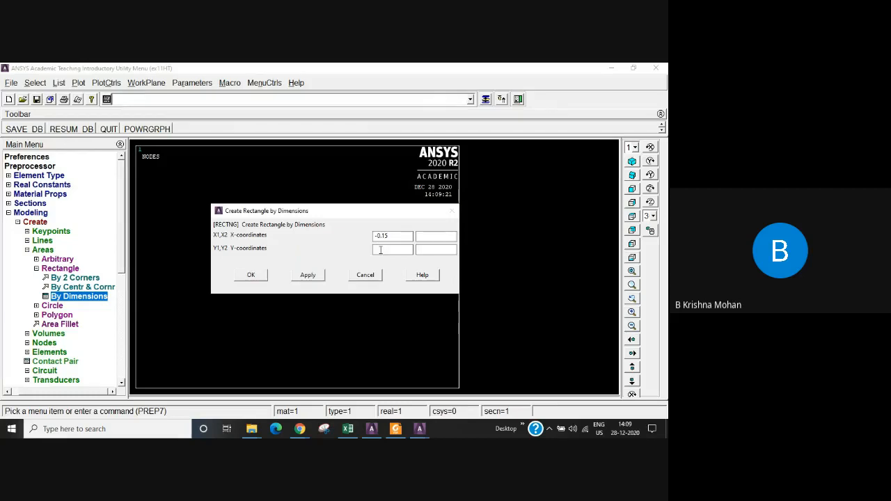
type("-")
type("1")
type("0")
type(".25")
left_click(251, 275)
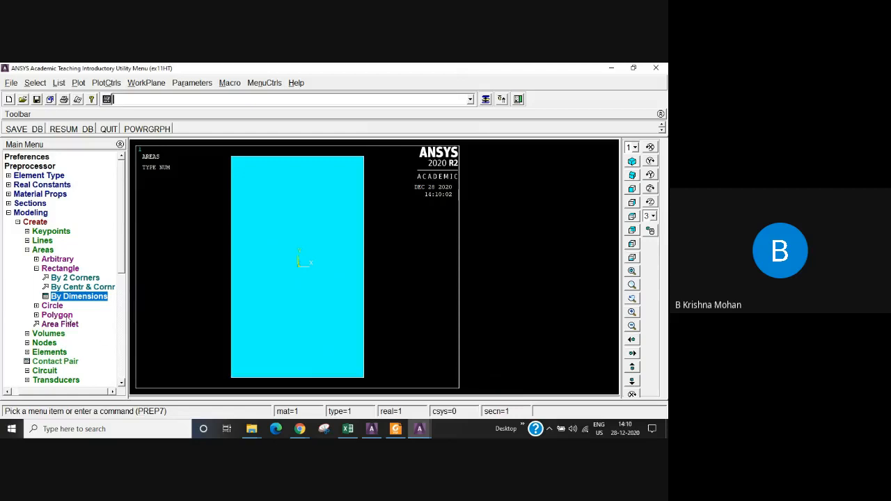
Delete the upright rectangular area, using the areas-only option
left_click_drag(124, 265, 124, 291)
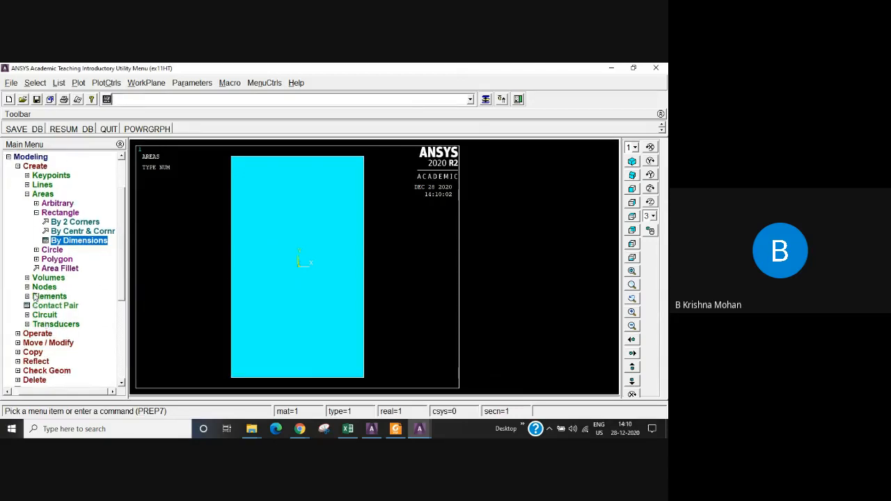
left_click(34, 380)
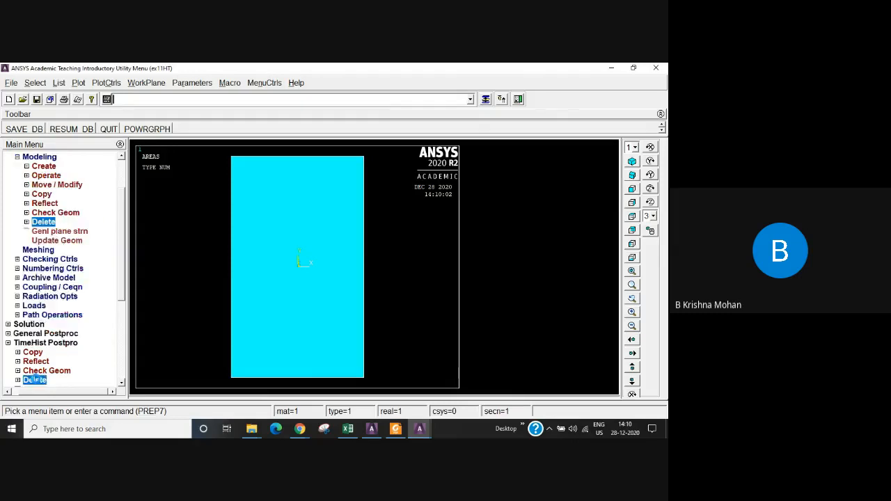
left_click(64, 271)
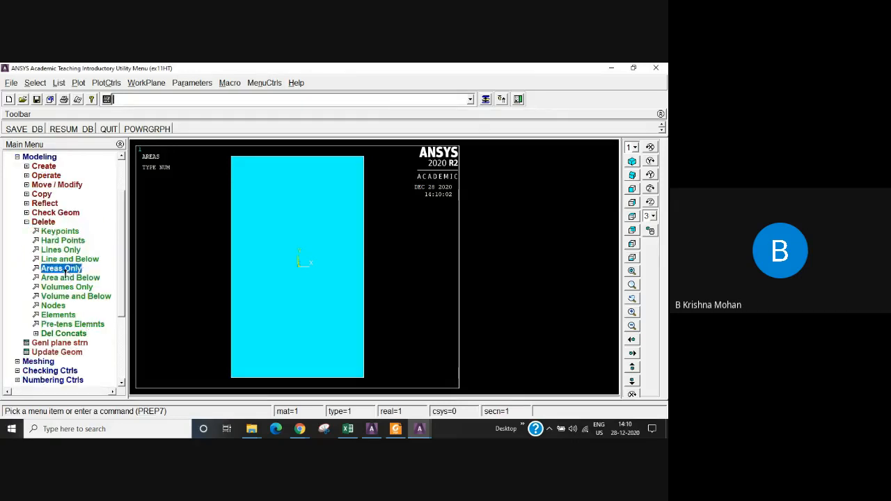
left_click(300, 259)
left_click(30, 408)
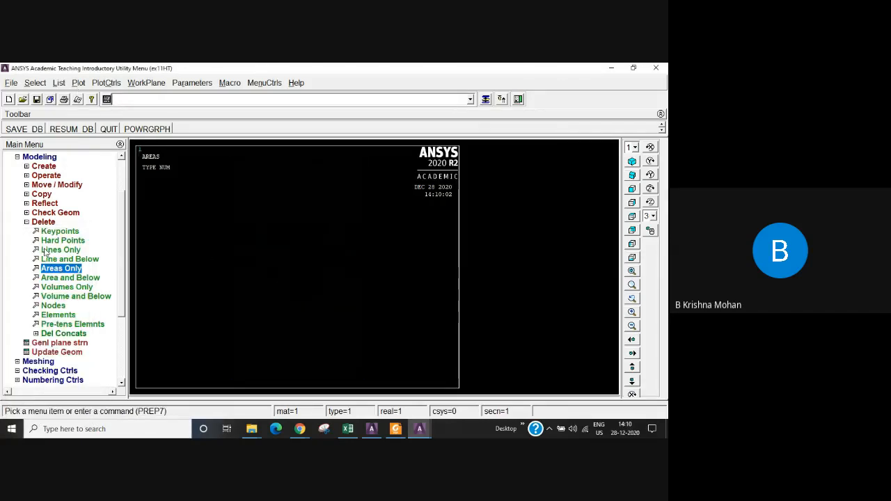
left_click(27, 221)
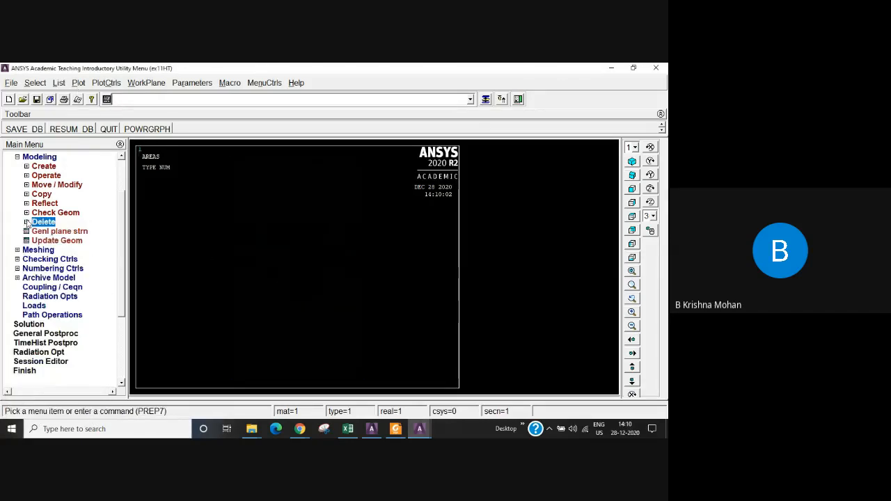
Create the plate as a rectangle by dimensions, with X from -0.25 to 0.25 and Y from -0.15 to 0.15
left_click(27, 166)
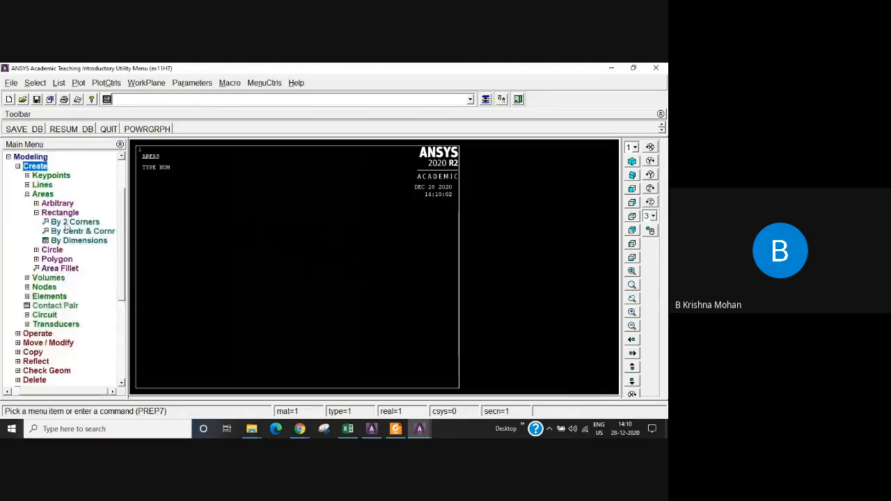
left_click(75, 241)
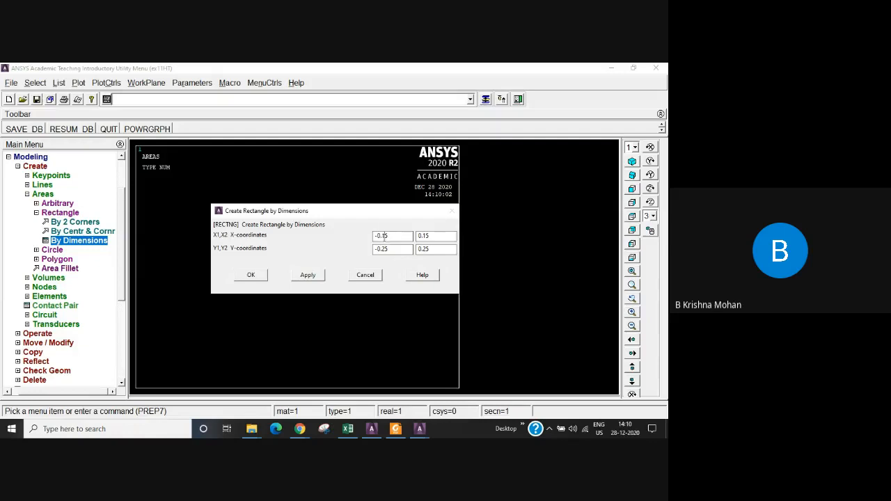
type("2")
left_click(384, 249)
key("BackSpace")
type("1")
left_click(248, 276)
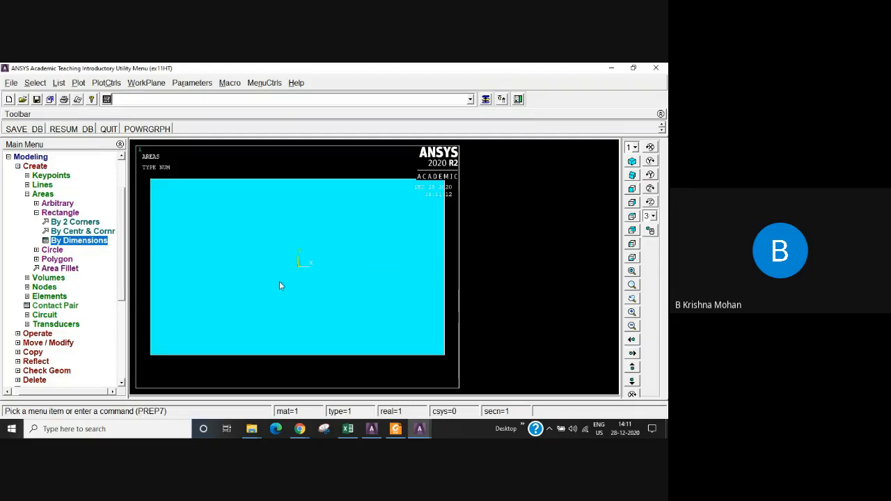
Create a solid circular area centred at WP X 0, WP Y 0 with radius 0.05, checking the hole diameter in the exercise PDF
left_click(37, 214)
left_click(62, 222)
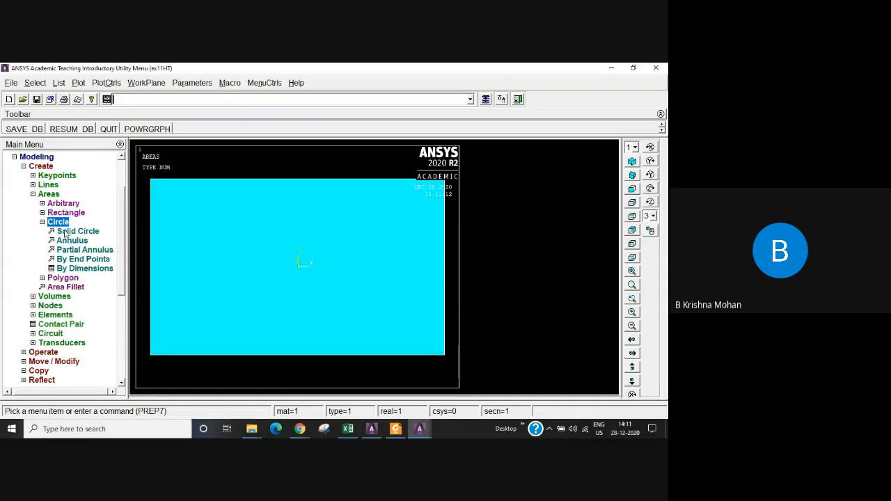
left_click(78, 232)
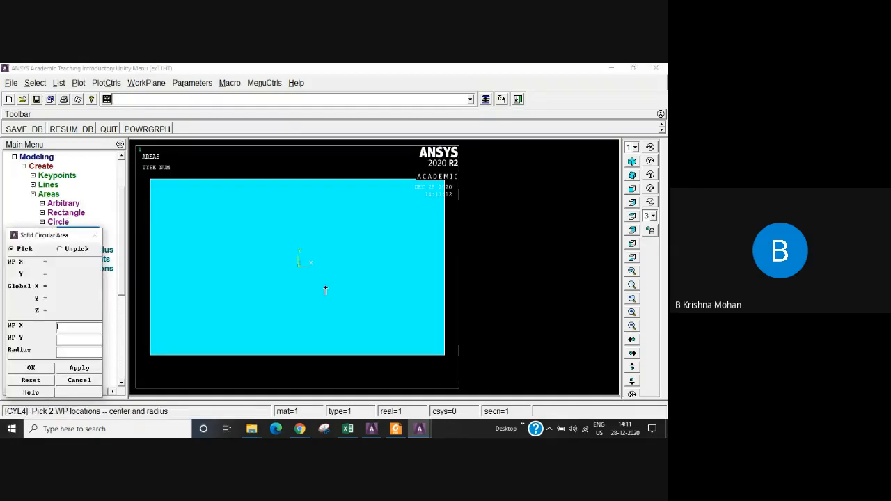
type("0")
left_click(62, 339)
type("0")
left_click(395, 429)
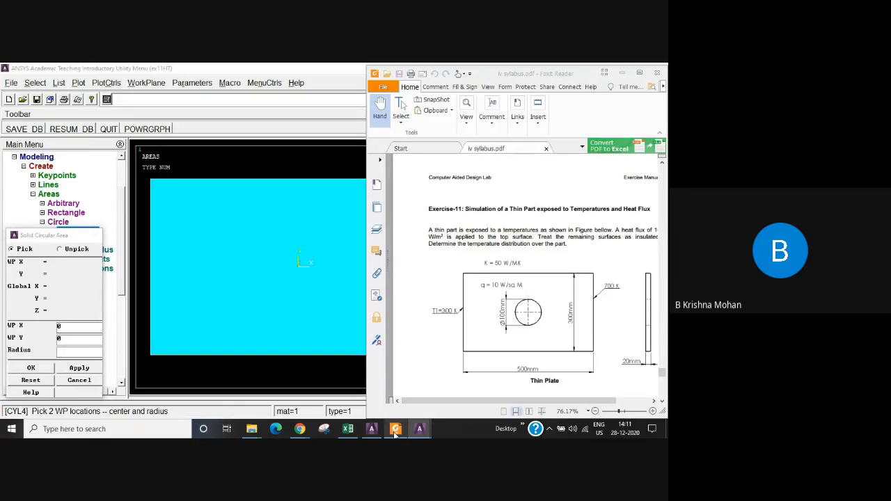
left_click(62, 351)
type(".5")
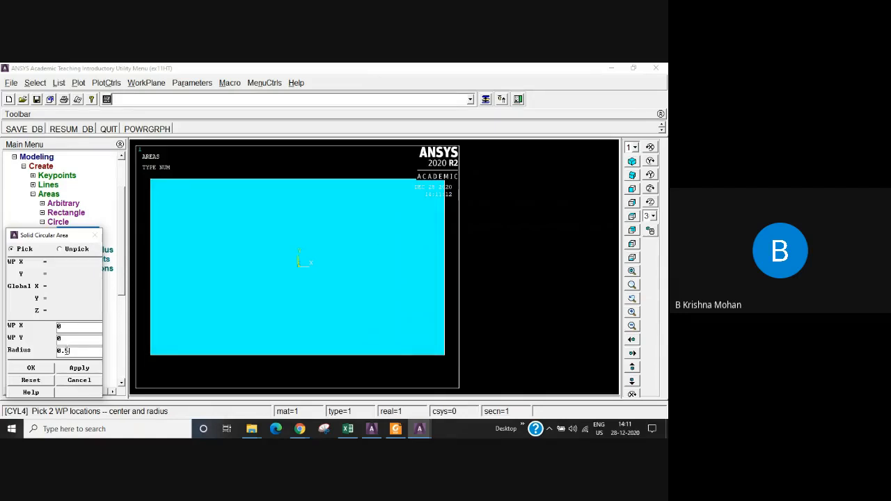
type("0")
left_click(32, 369)
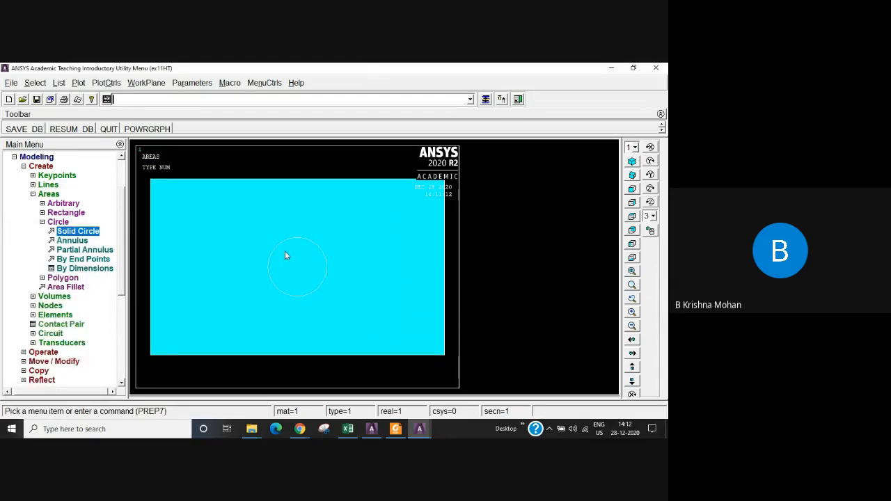
Start a Boolean subtraction of areas and set the rectangular plate as the base area
left_click(23, 167)
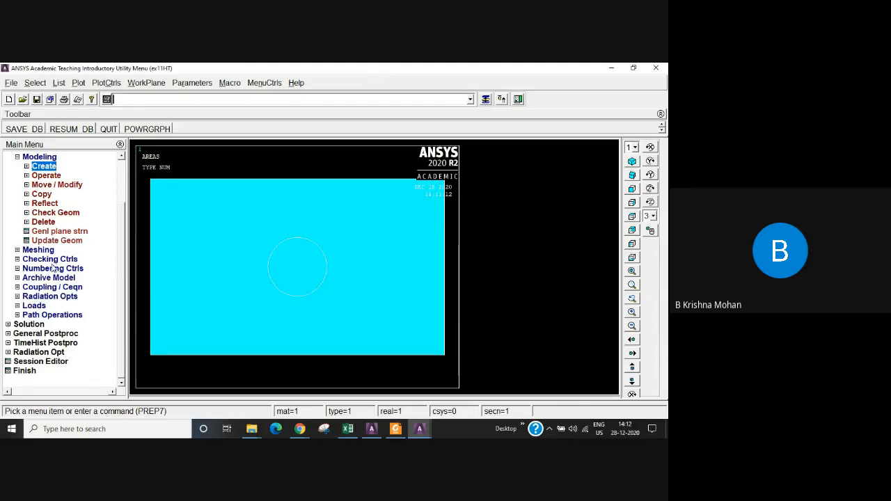
left_click(47, 176)
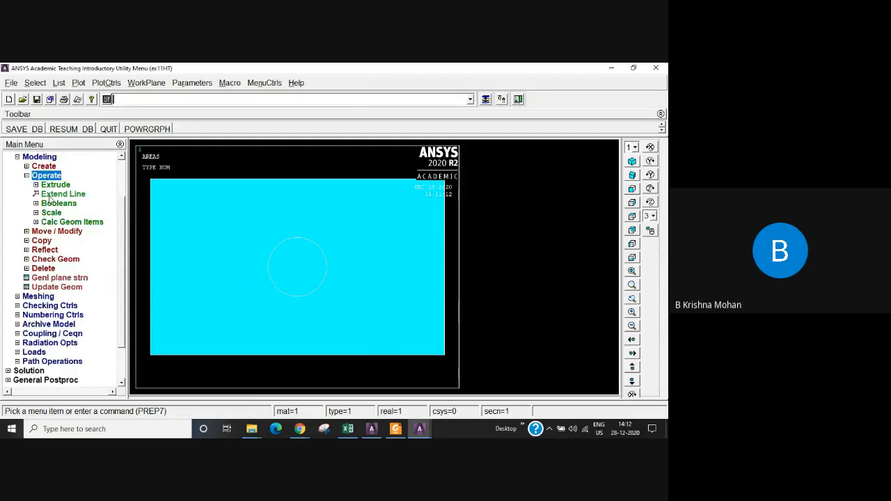
left_click(60, 205)
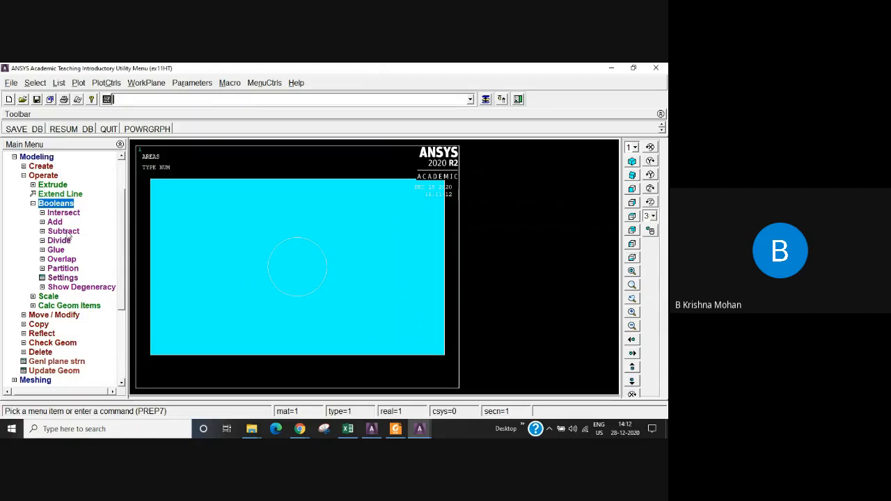
left_click(63, 231)
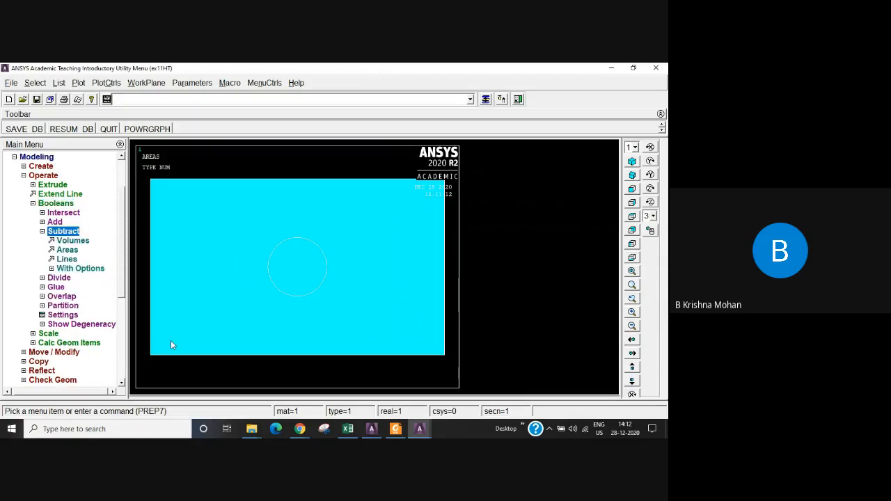
left_click(67, 252)
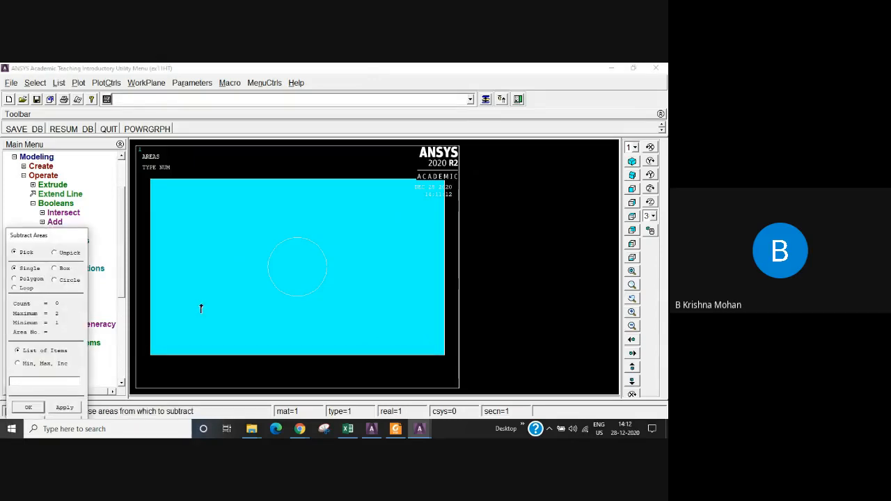
left_click_drag(58, 237, 84, 135)
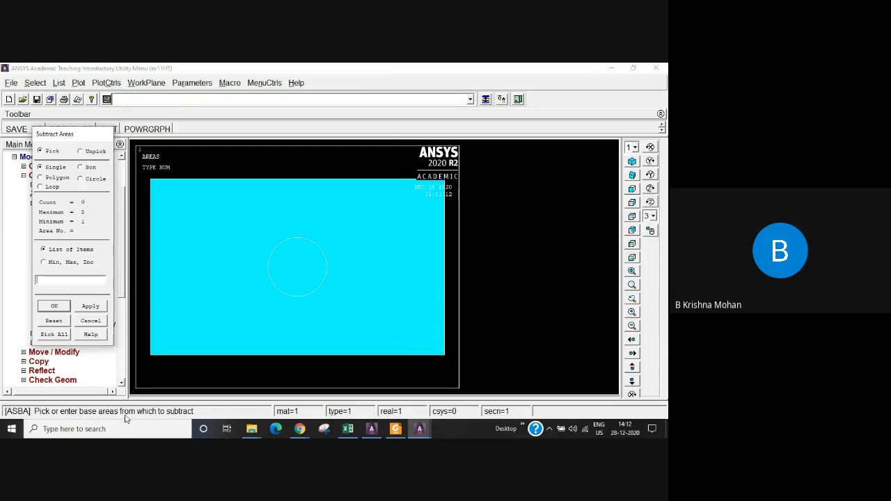
left_click(165, 344)
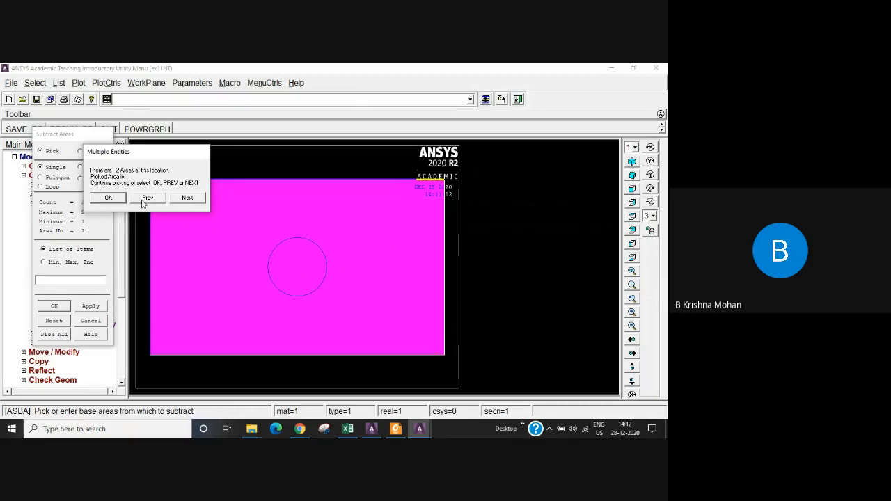
left_click(111, 200)
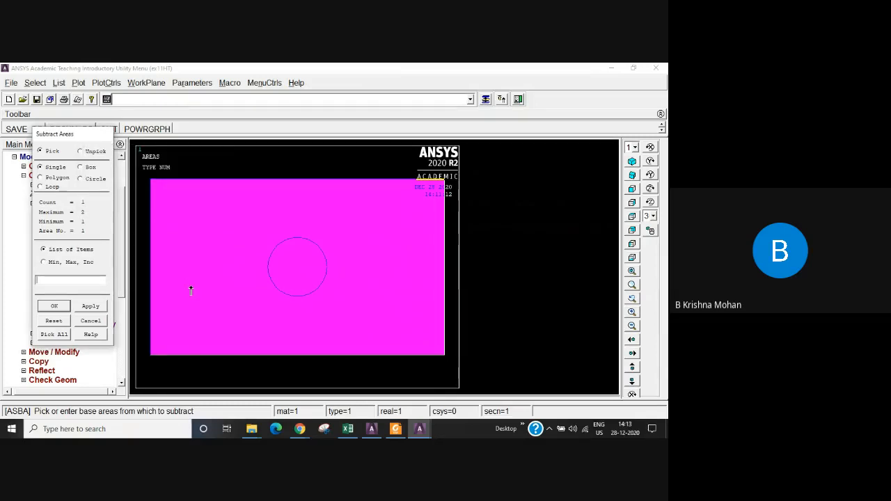
left_click(54, 308)
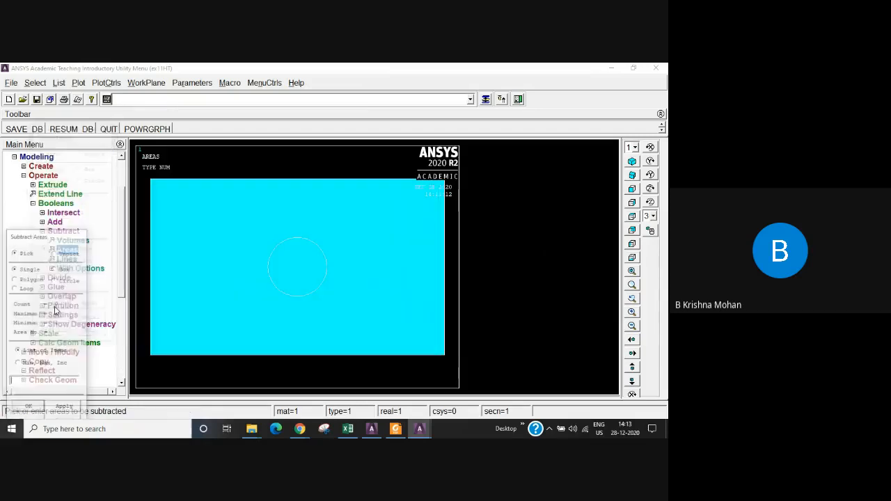
Choose the central circle as the area to subtract and cut it out of the plate
left_click_drag(56, 240, 91, 139)
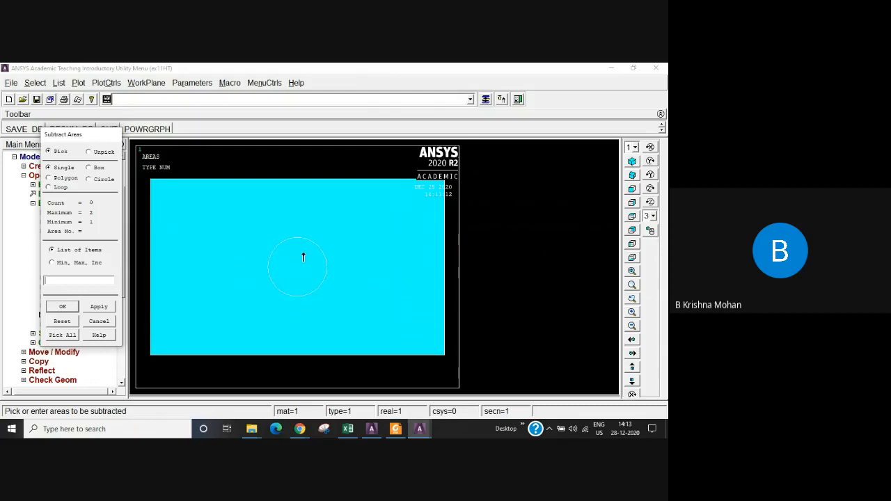
left_click(301, 288)
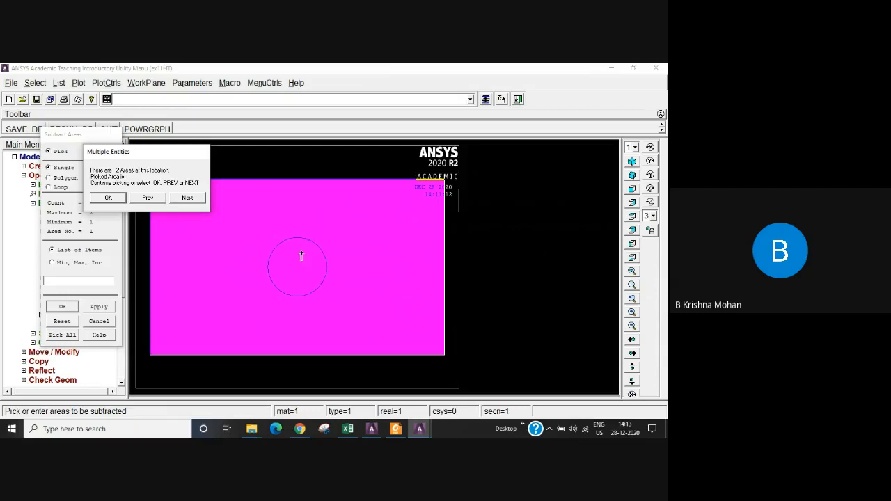
left_click(187, 199)
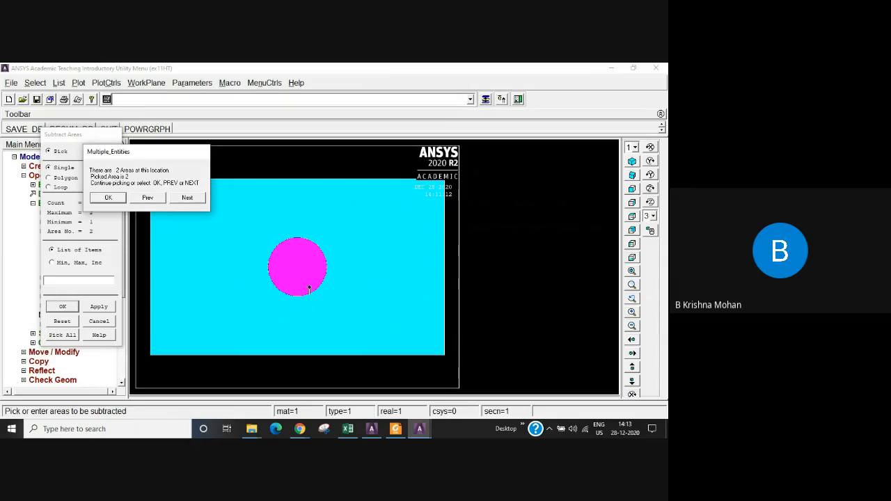
left_click_drag(141, 153, 233, 138)
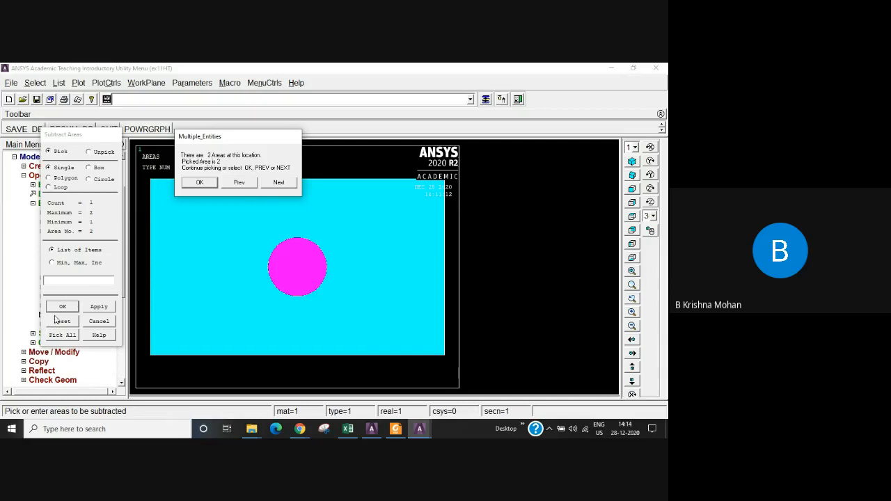
left_click(199, 183)
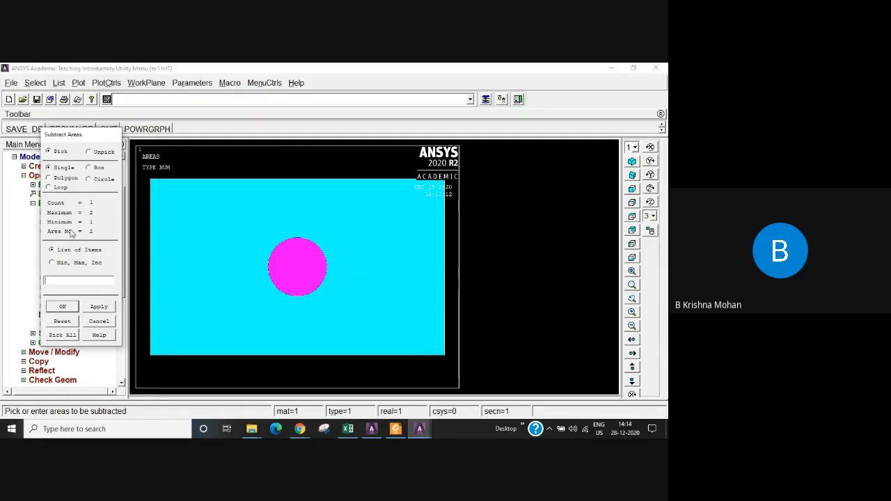
left_click(62, 308)
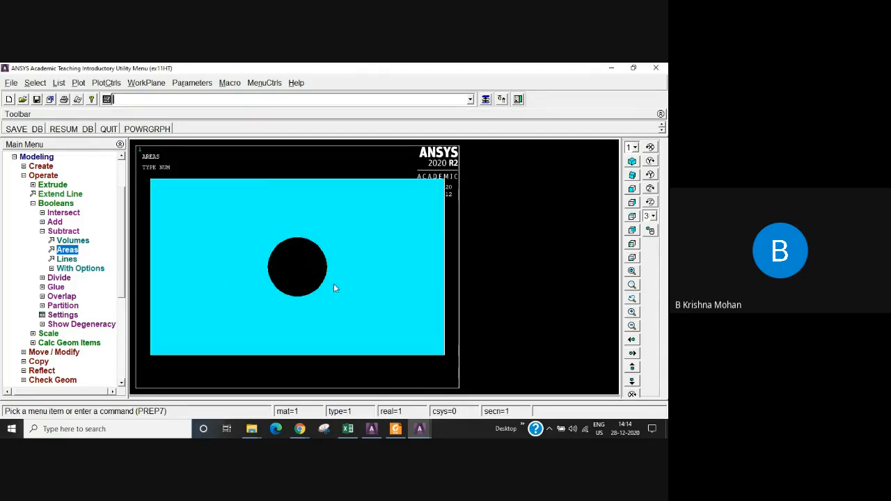
Set up the MeshTool for area meshing with Smart Size enabled at level 5
left_click(32, 204)
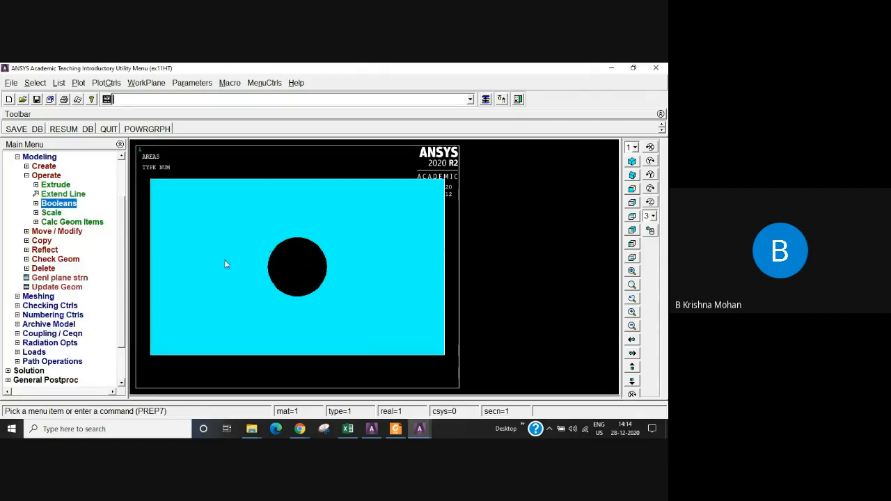
left_click(27, 176)
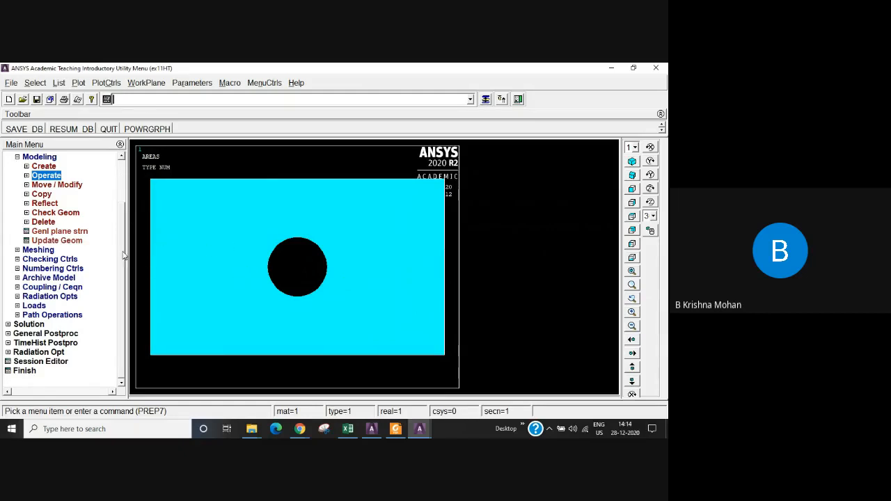
scroll(123, 255, "up", 1)
left_click(17, 185)
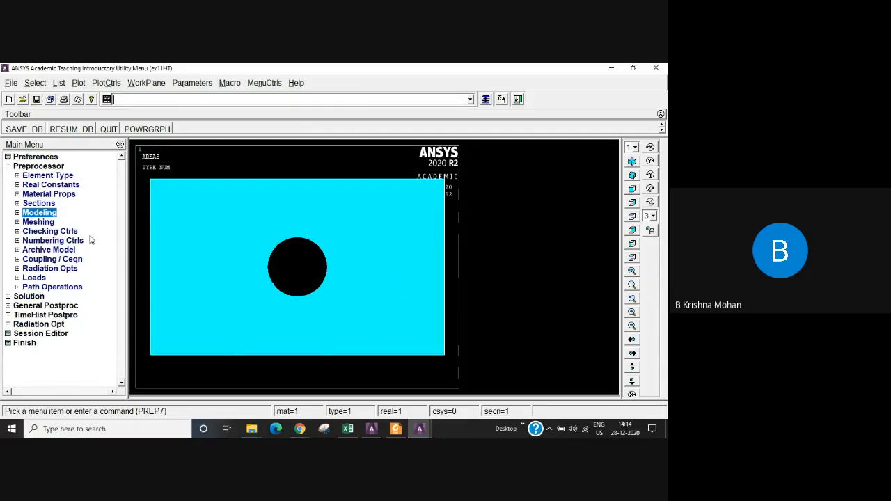
left_click(17, 222)
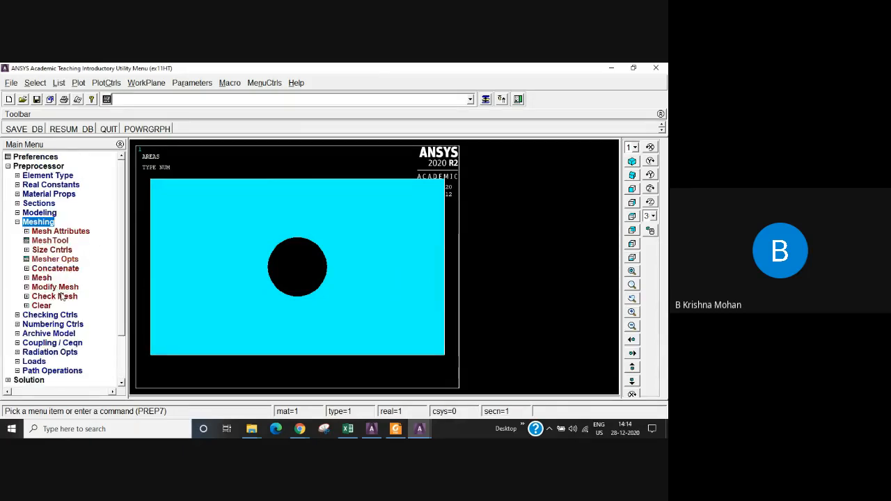
left_click(50, 241)
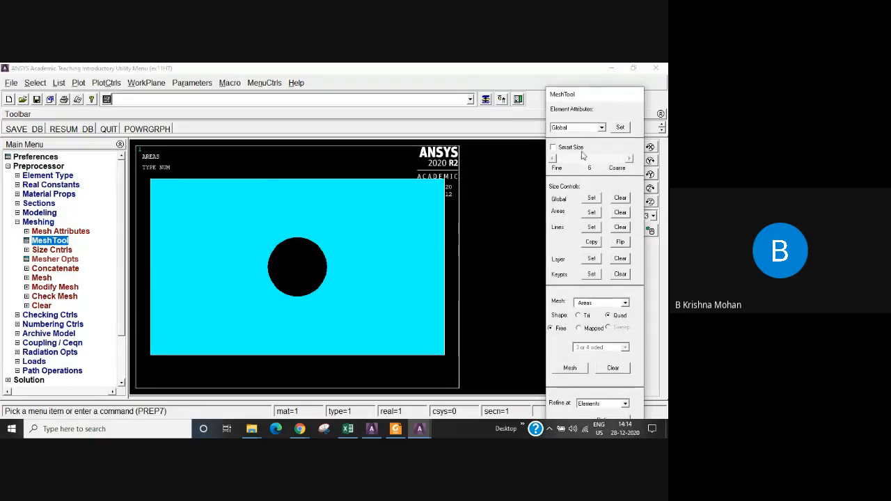
left_click(554, 148)
left_click_drag(595, 163, 589, 166)
left_click(624, 304)
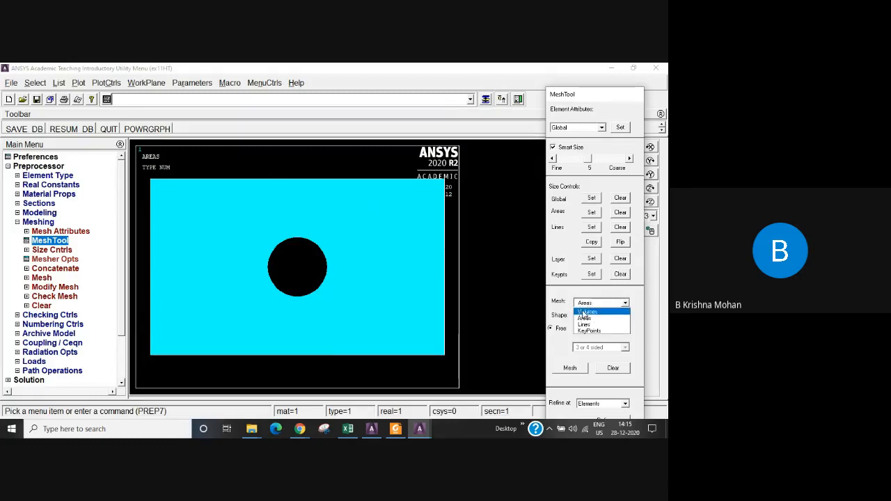
left_click(584, 319)
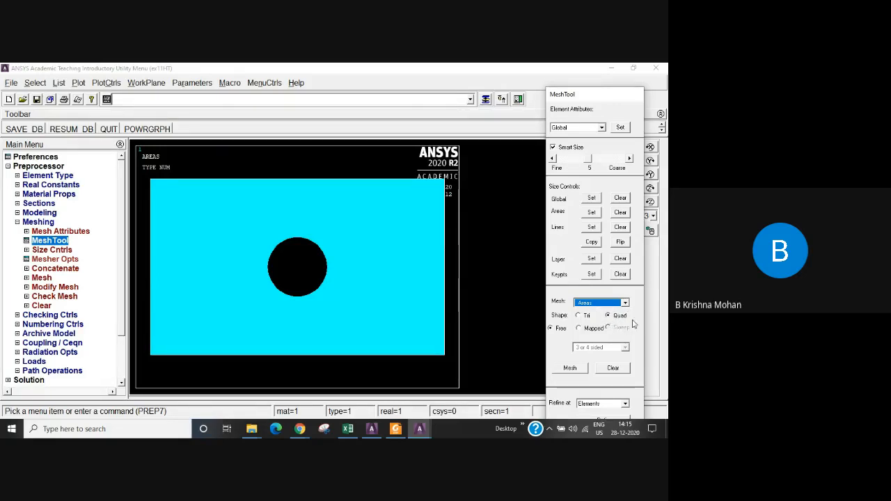
Mesh the plate area with free quadrilateral elements
left_click(571, 368)
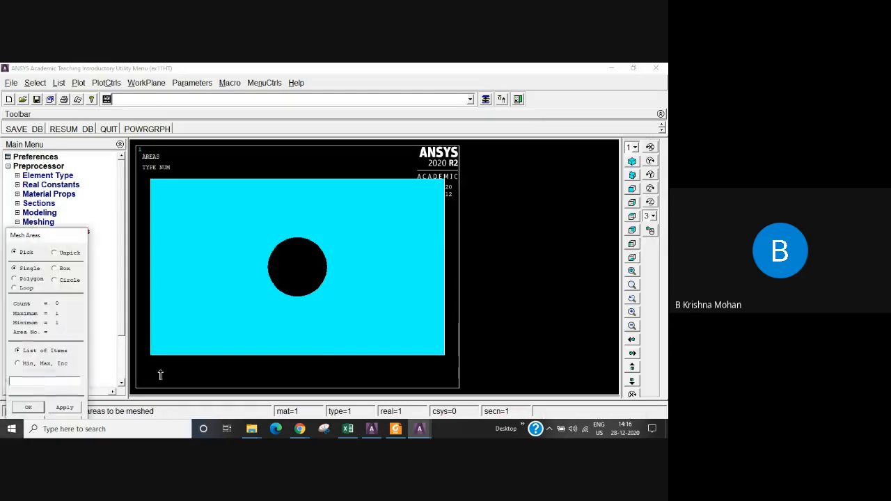
left_click_drag(46, 233, 87, 160)
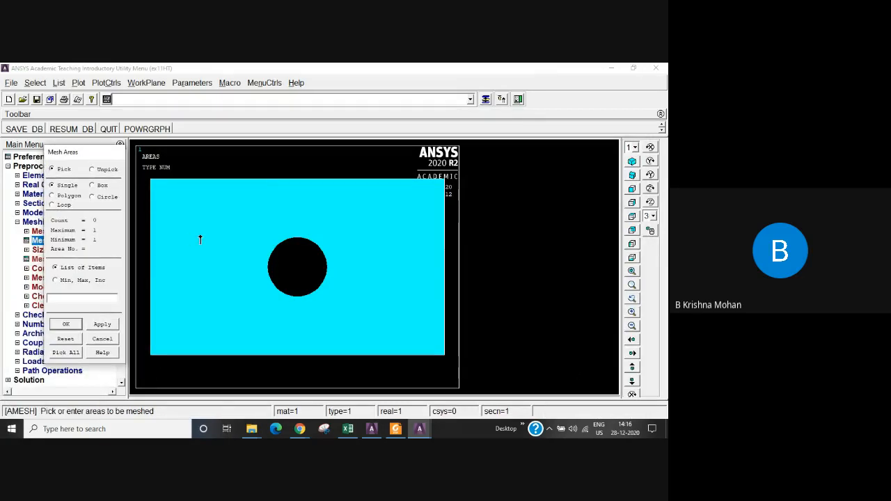
left_click(200, 239)
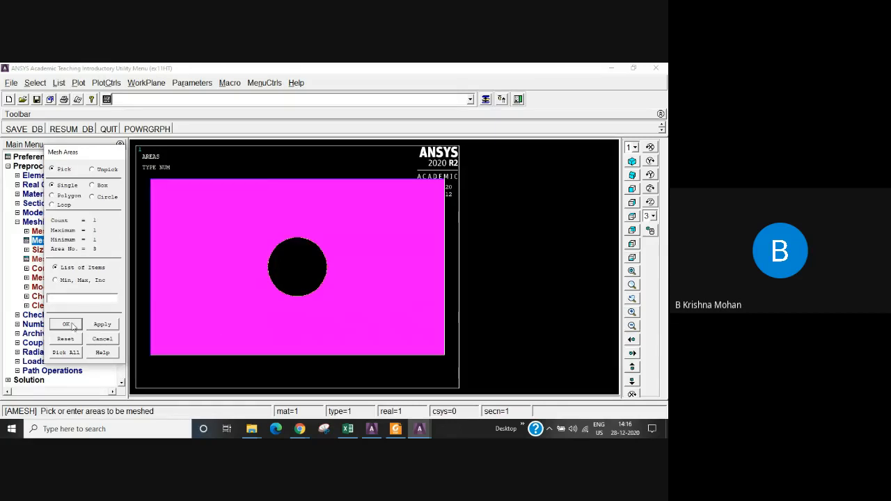
left_click(69, 325)
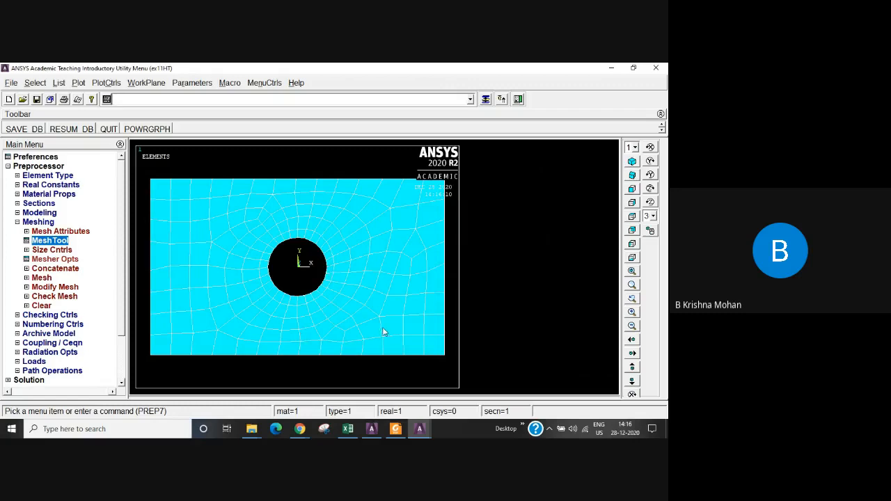
Clear the existing mesh from the plate area and replot the model as areas
left_click(28, 306)
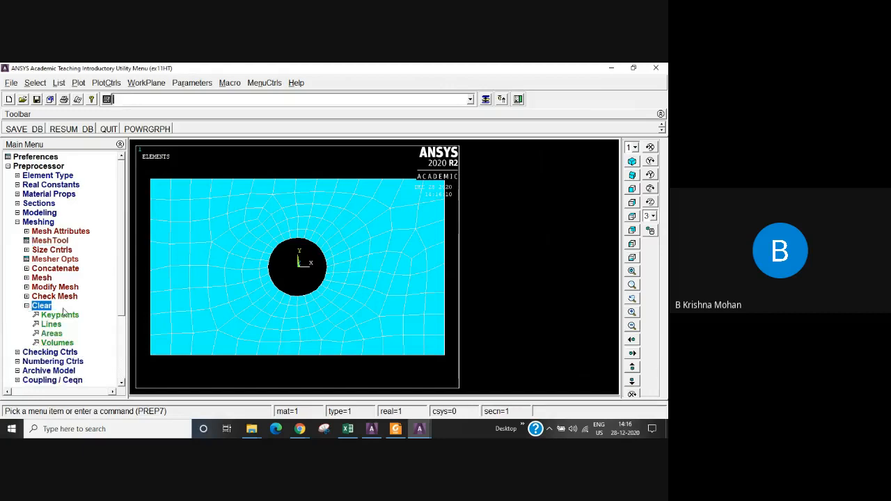
left_click(52, 334)
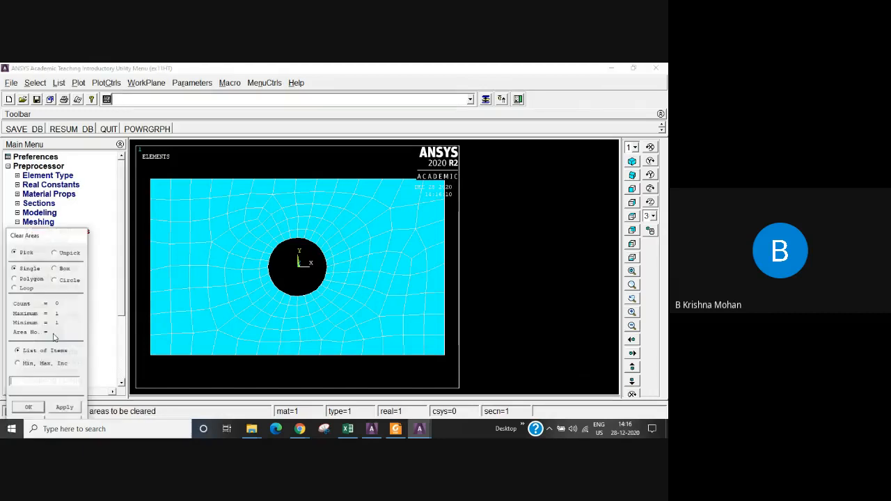
left_click(230, 325)
left_click(28, 407)
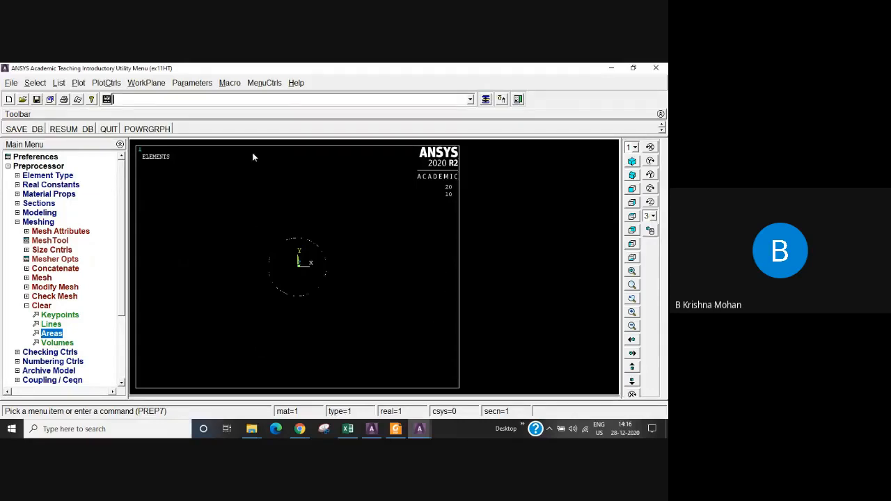
left_click(80, 85)
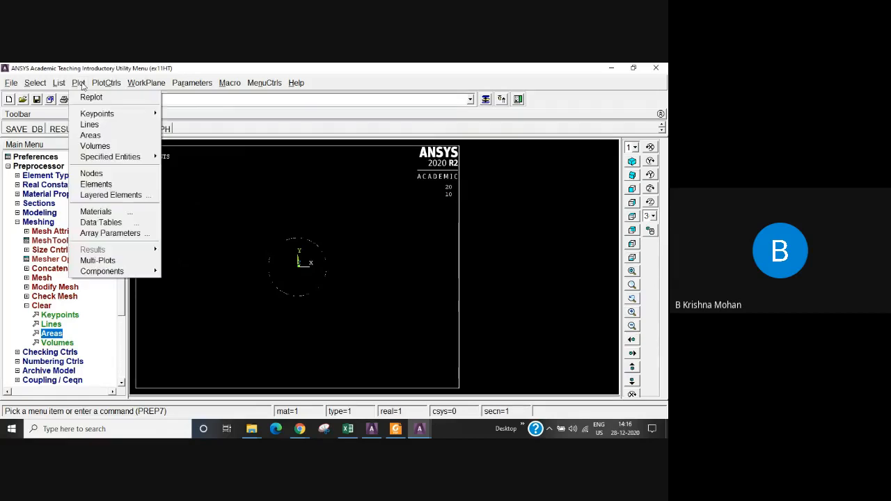
left_click(91, 136)
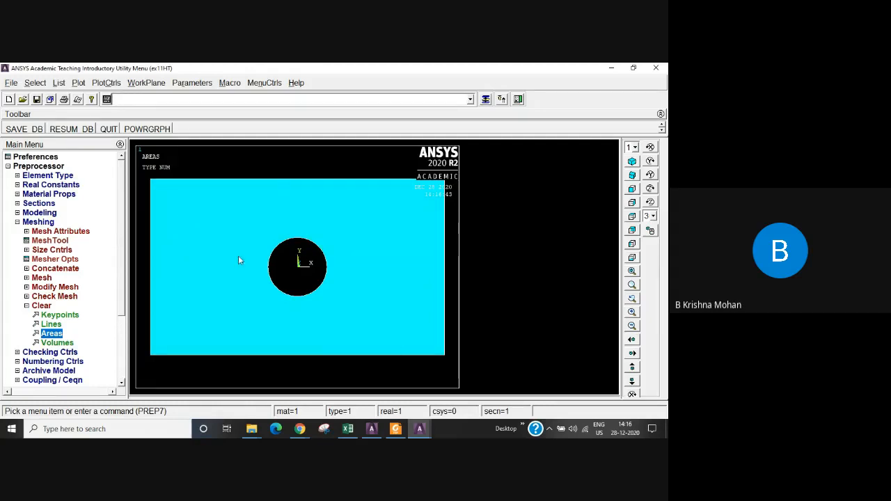
Refine Smart Size to level 4 and remesh the plate area with free quadrilateral elements
left_click(486, 100)
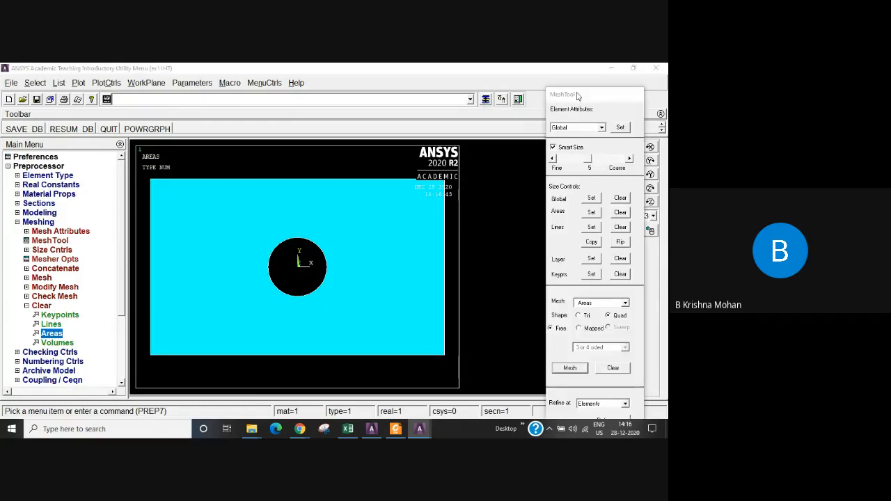
left_click_drag(584, 95, 581, 77)
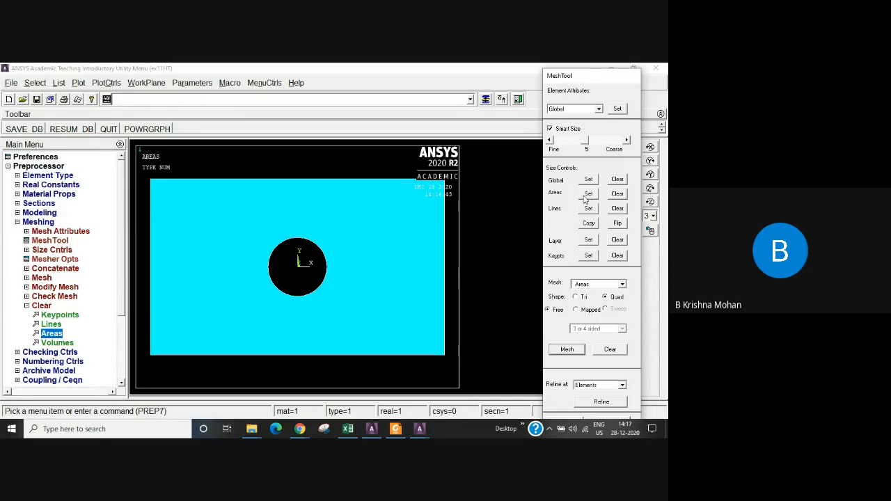
left_click_drag(586, 143, 576, 142)
left_click(567, 350)
left_click(374, 314)
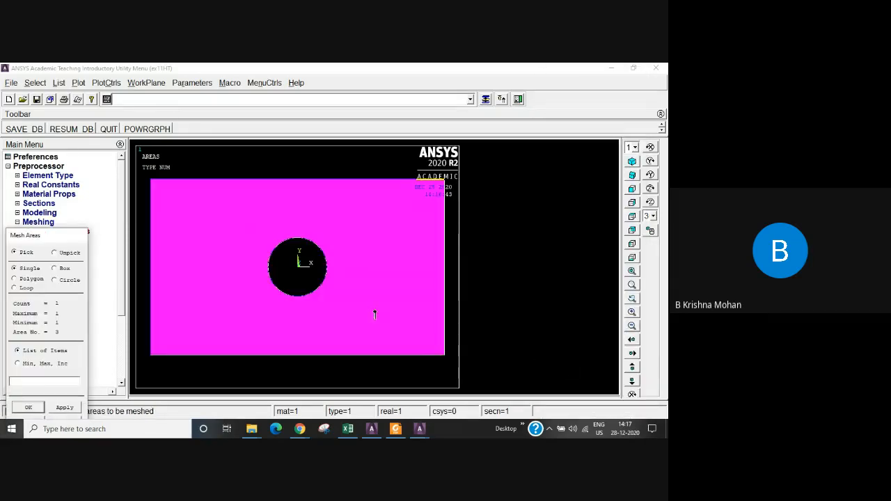
left_click(23, 409)
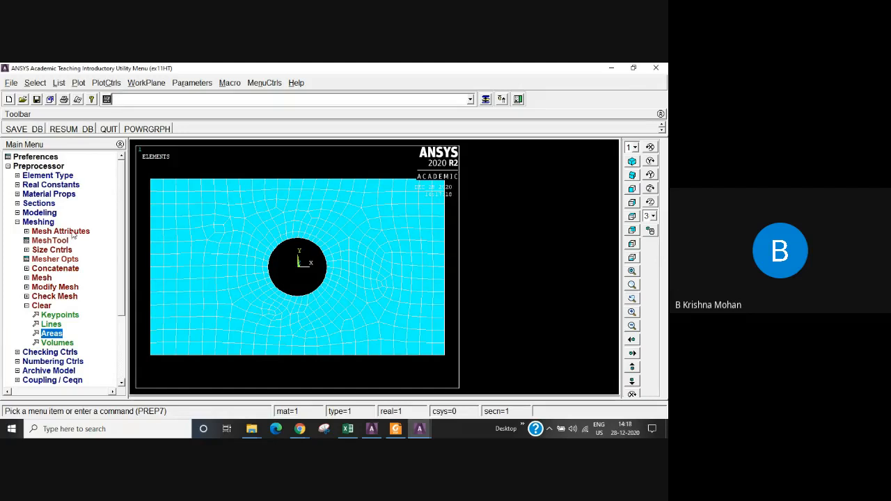
Accept the default meshing attributes with element type PLANE55, material 1 and real constant set 1, and save the database
left_click(72, 231)
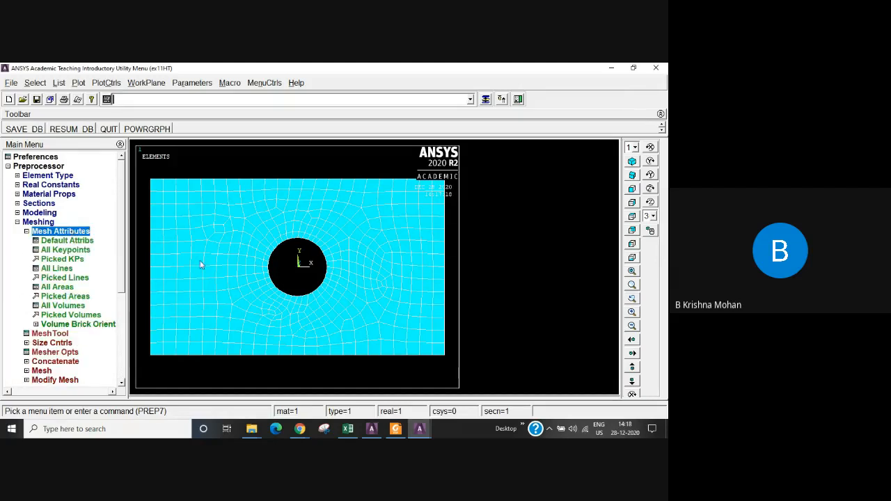
left_click(61, 241)
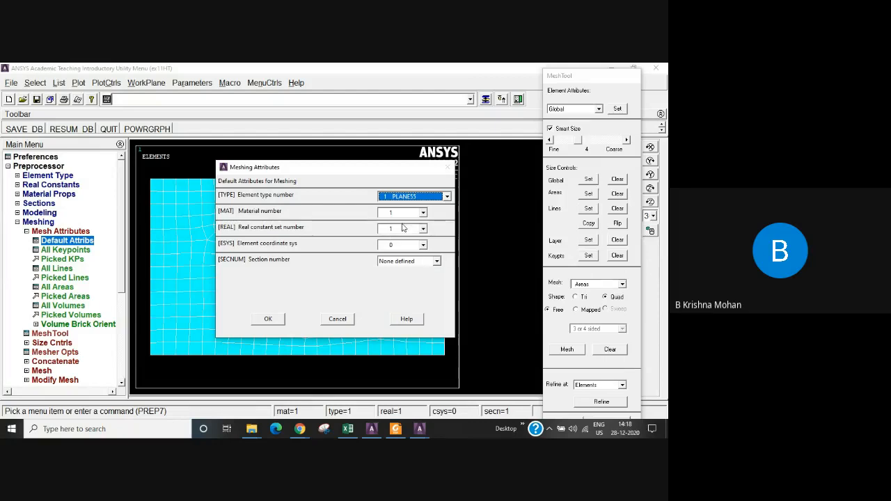
left_click(271, 320)
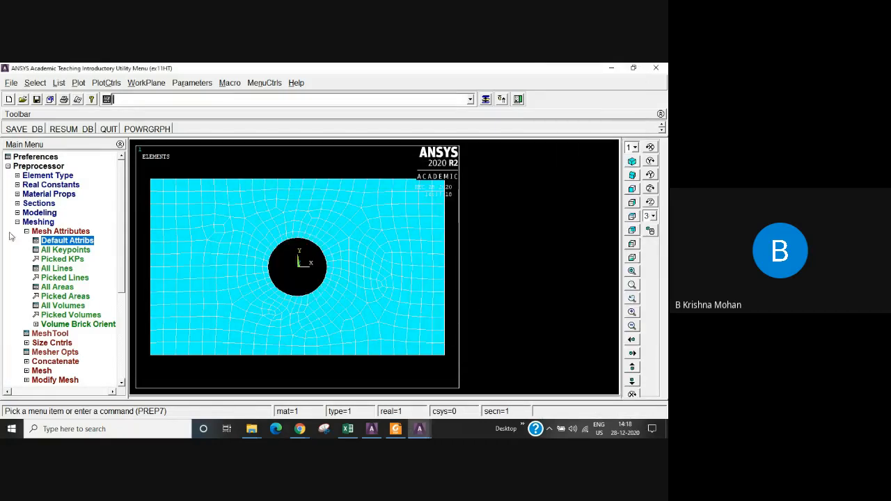
left_click(18, 223)
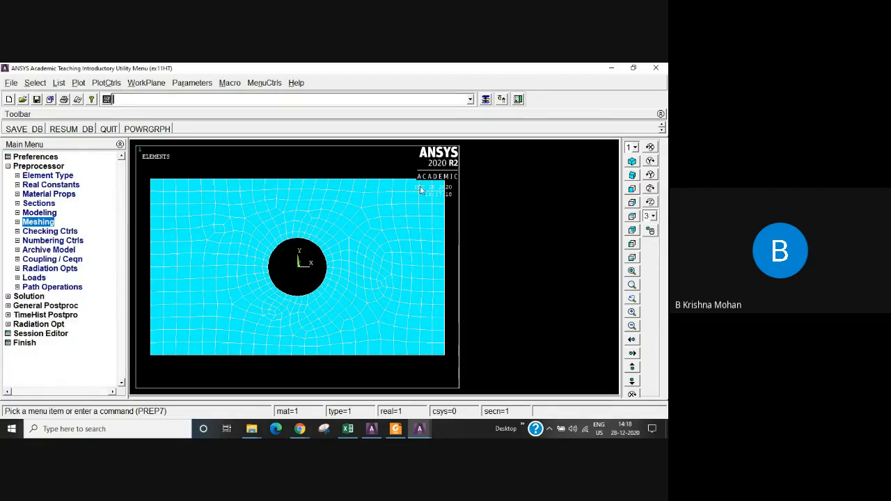
left_click(26, 129)
Consult the exercise in iv syllabus.pdf and define the new analysis type as Steady-State
left_click(396, 429)
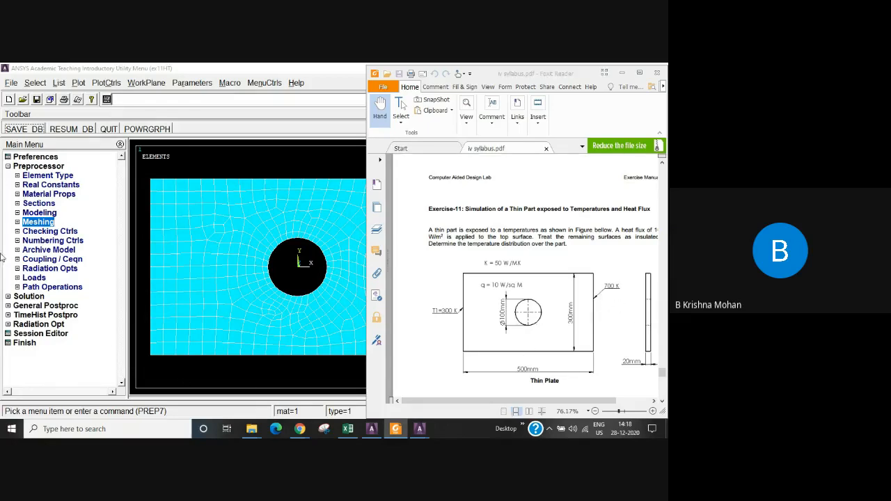
left_click(32, 279)
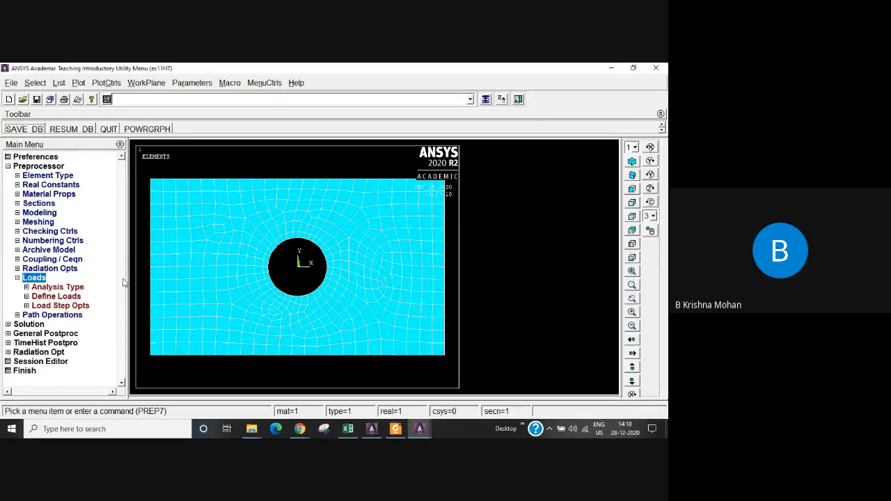
left_click(53, 288)
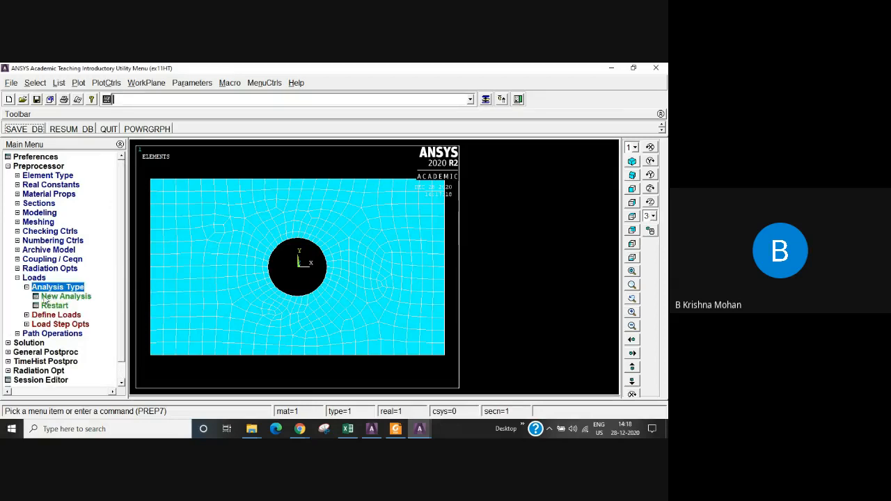
left_click(60, 296)
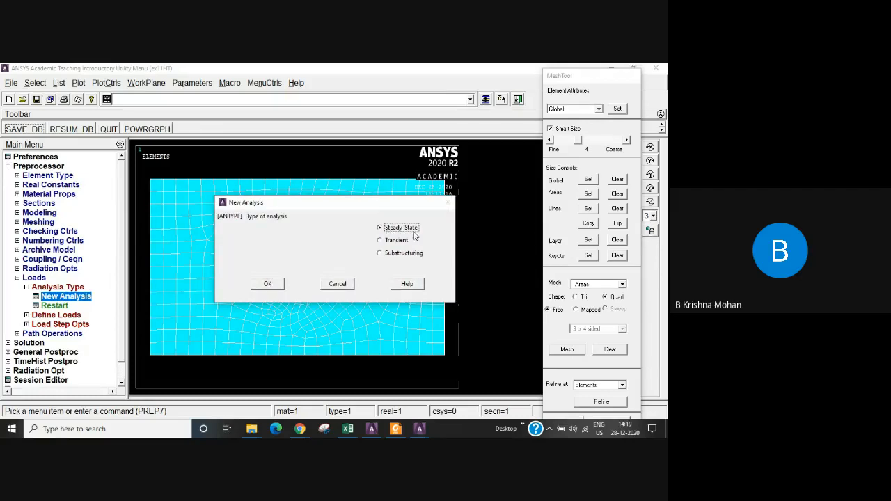
left_click(265, 284)
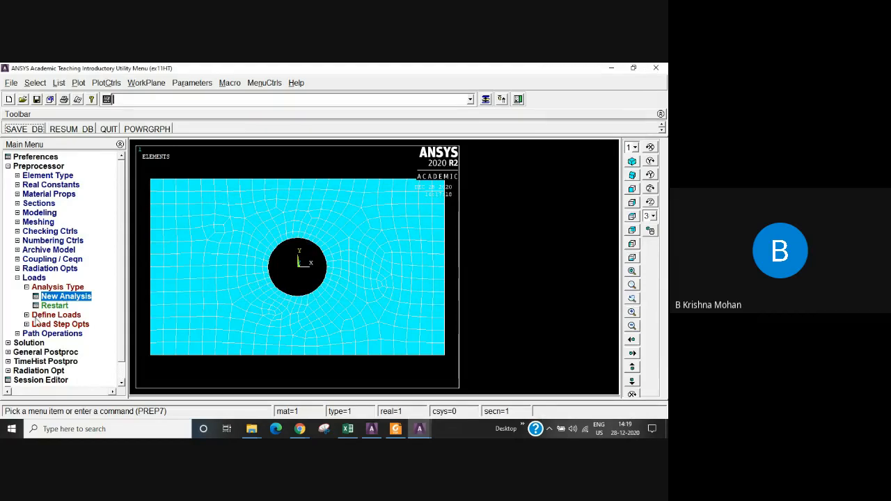
Apply a constant thermal load of 300 to the plate's left edge line, constraining the TEMP degree of freedom
left_click(66, 317)
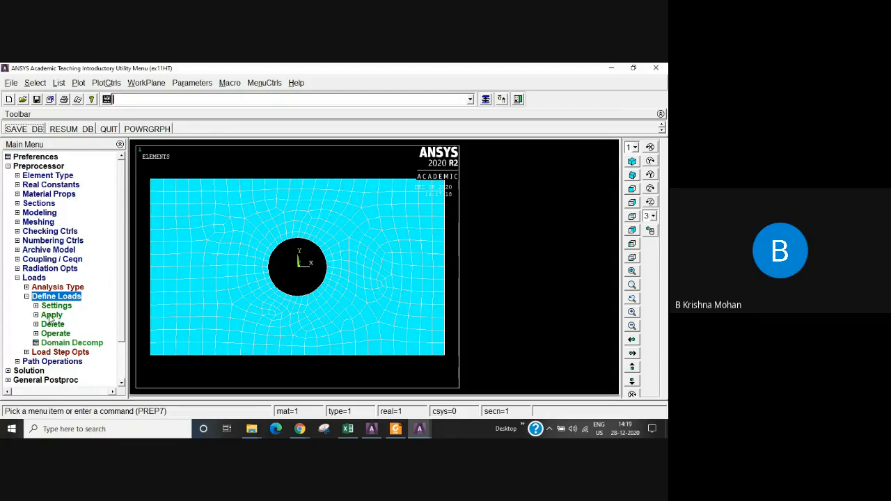
left_click(51, 317)
left_click(65, 326)
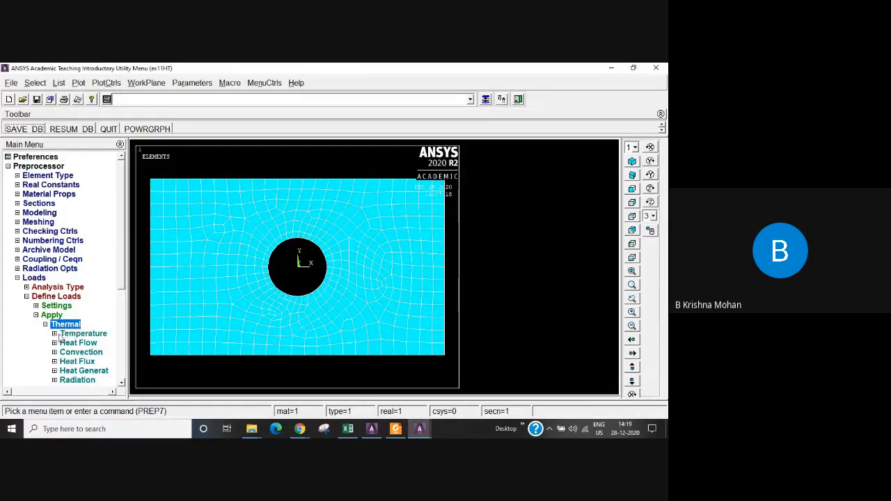
left_click(95, 335)
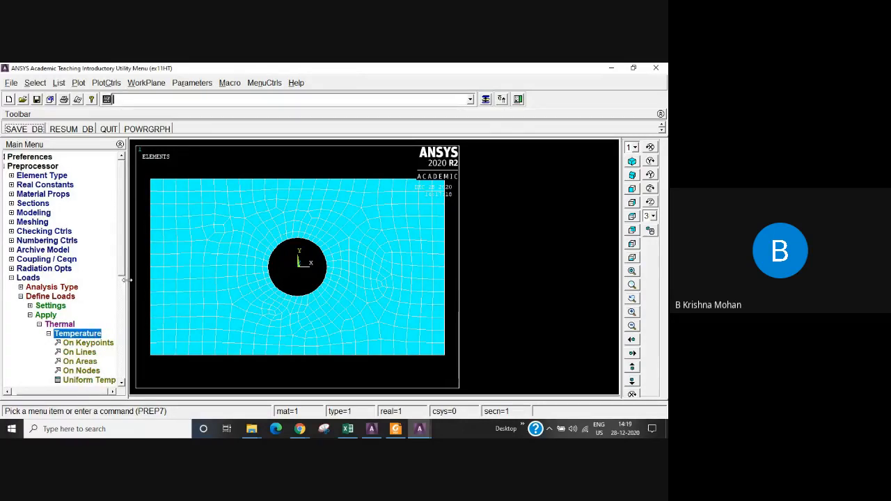
scroll(120, 274, "down", 4)
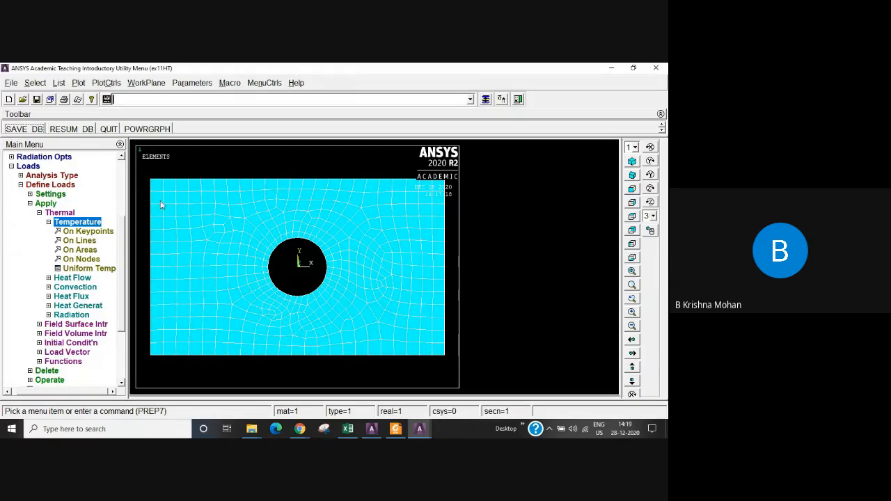
left_click(82, 241)
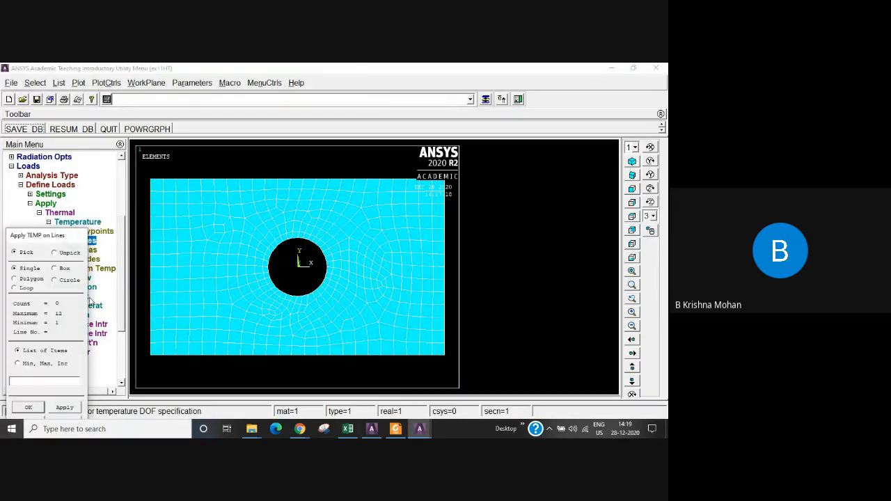
left_click(150, 327)
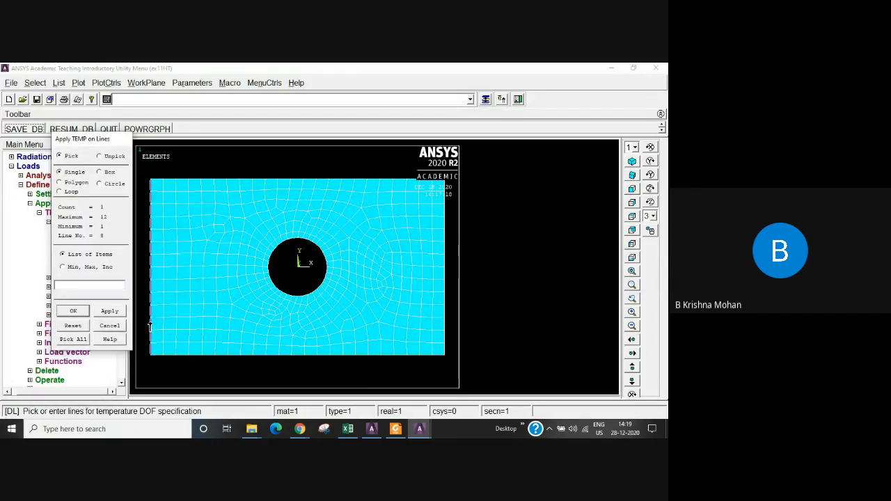
left_click(72, 312)
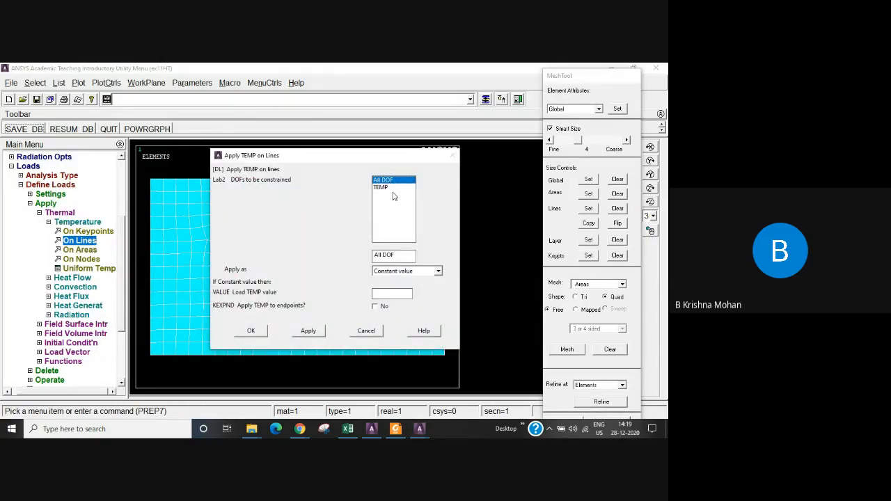
left_click(381, 188)
left_click(383, 295)
type("300")
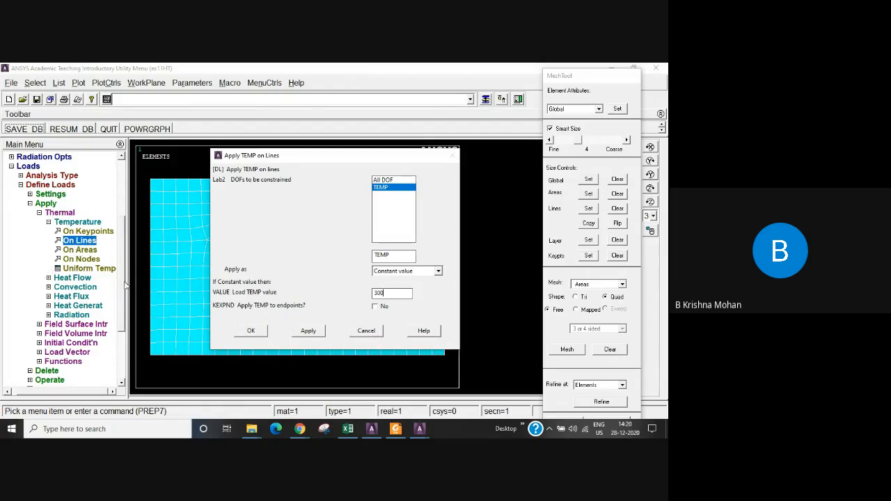
left_click(256, 332)
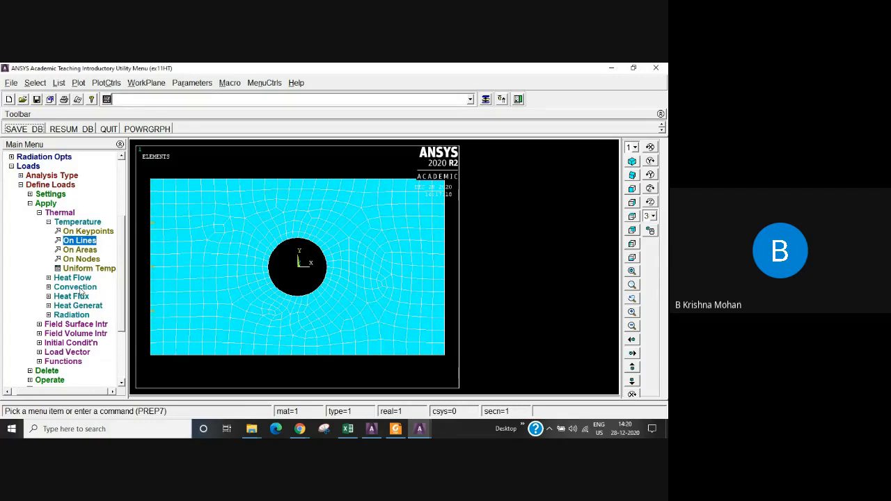
Apply a constant TEMP load of 700 to the plate's right edge line, checking the value in the exercise PDF
left_click(86, 241)
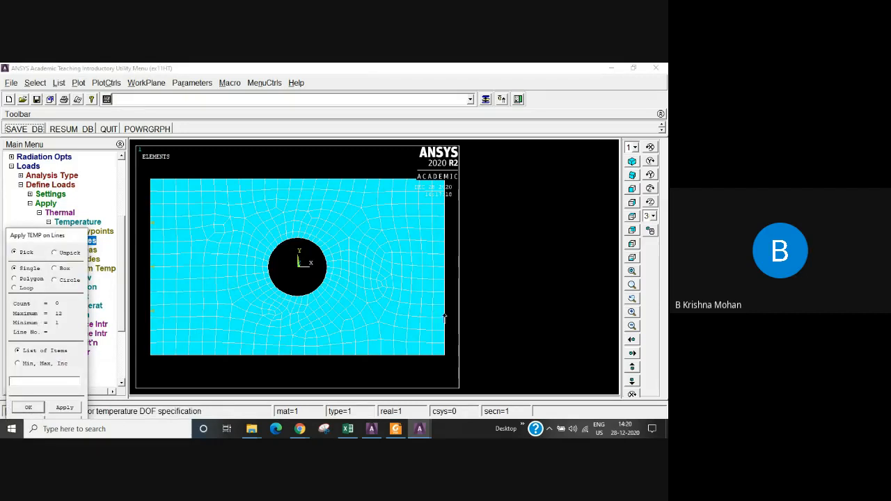
left_click(30, 408)
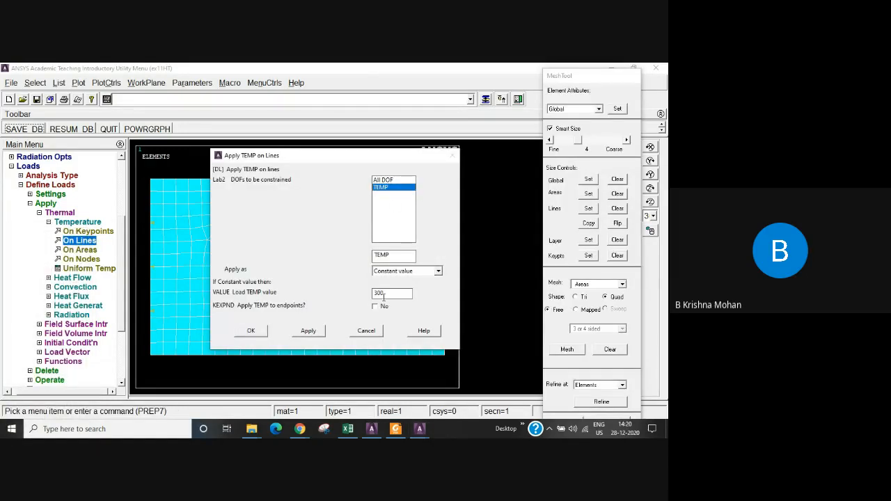
left_click(396, 428)
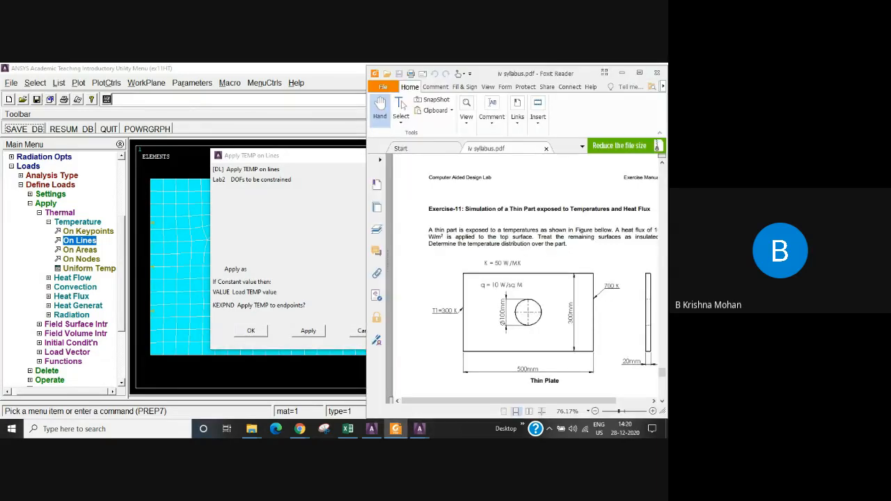
left_click(311, 253)
double_click(389, 293)
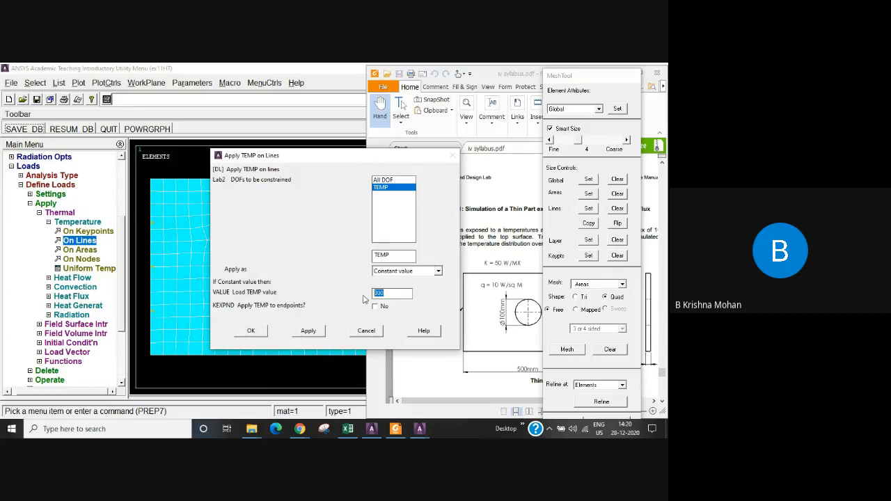
type("7")
left_click(249, 332)
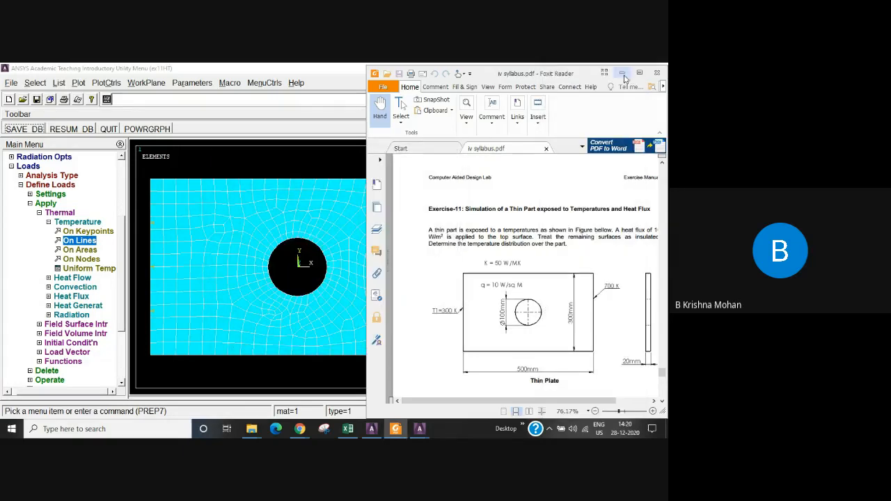
left_click(321, 74)
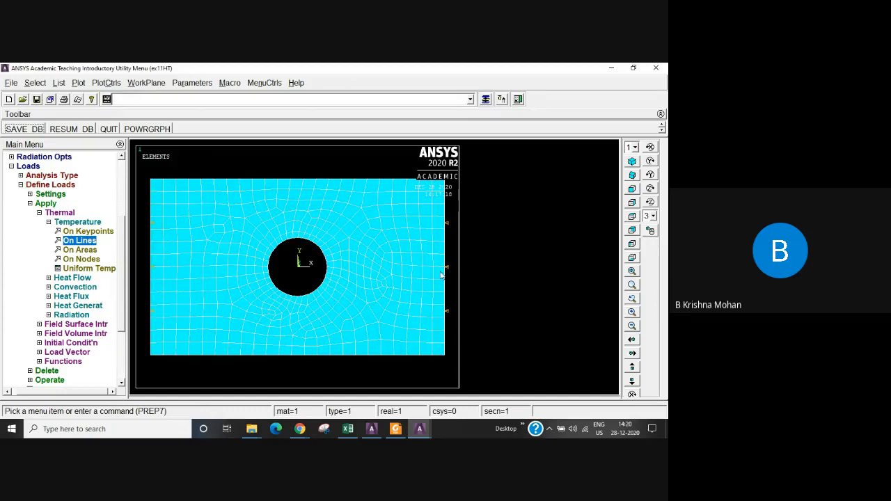
Apply a constant heat flux (HFLUX) of 10 to the plate area, checking the value in the exercise PDF
left_click(396, 429)
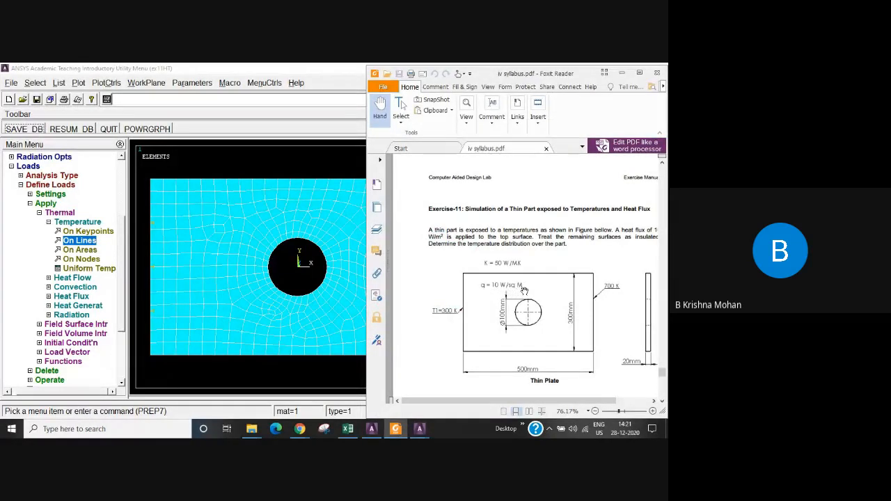
left_click(39, 243)
double_click(76, 221)
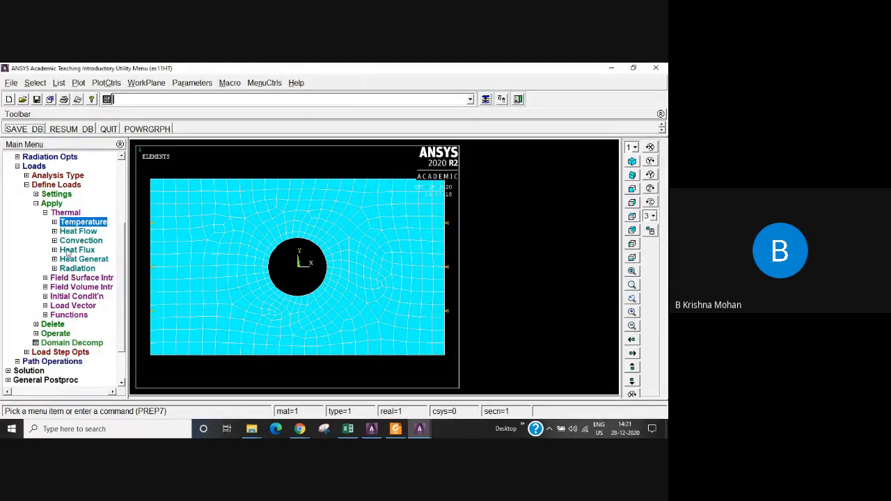
left_click(75, 250)
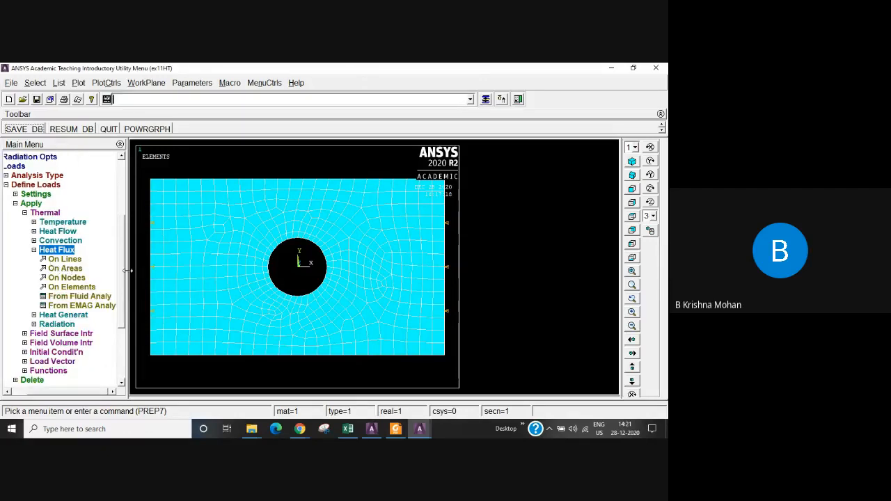
left_click(74, 270)
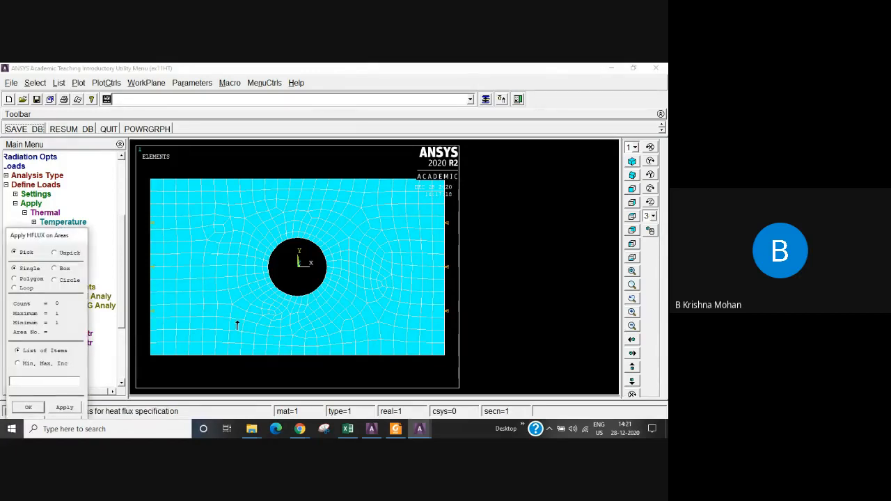
left_click(225, 259)
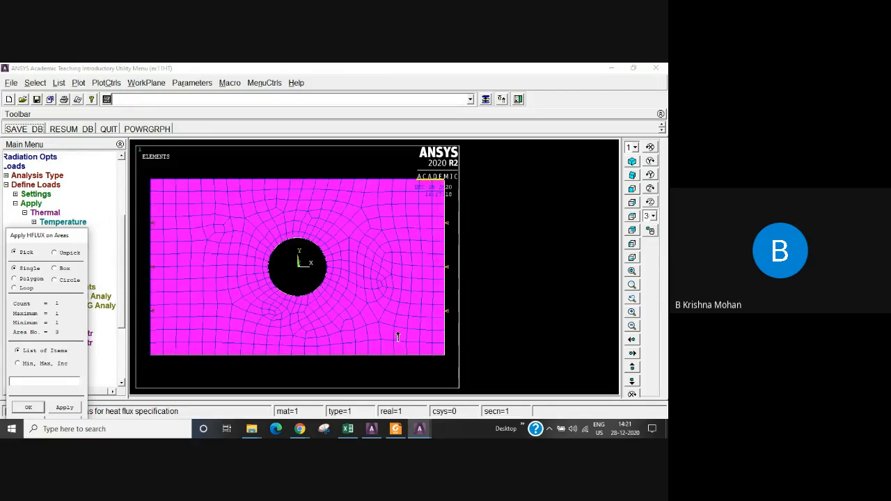
left_click(31, 408)
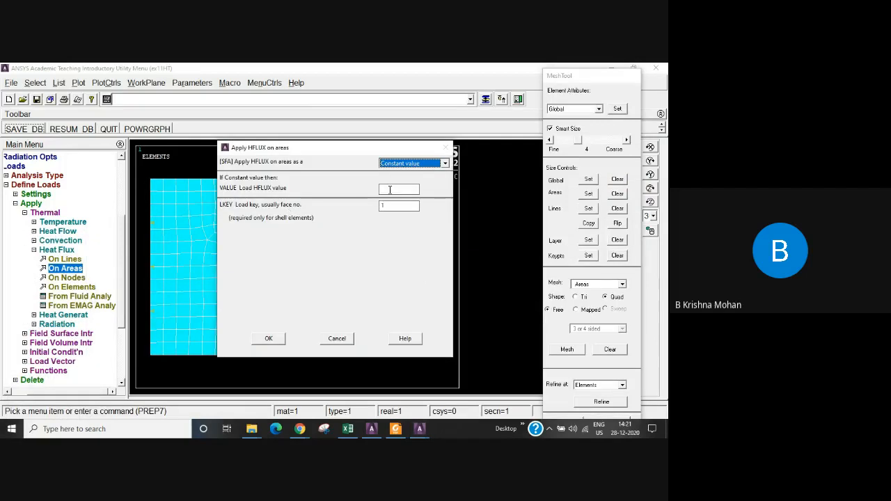
left_click(389, 189)
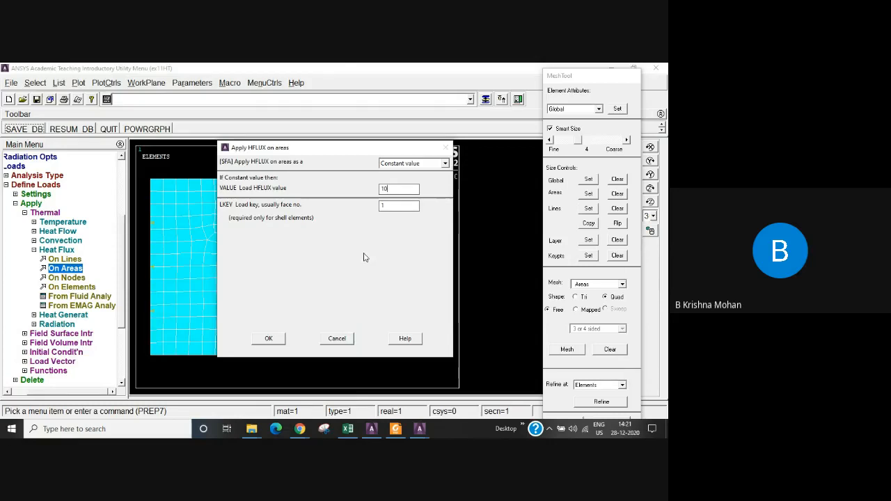
left_click(396, 429)
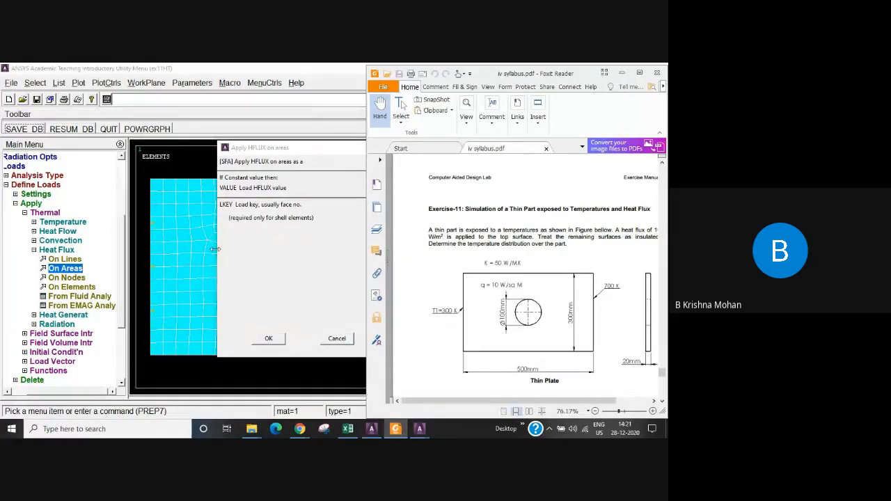
left_click(289, 252)
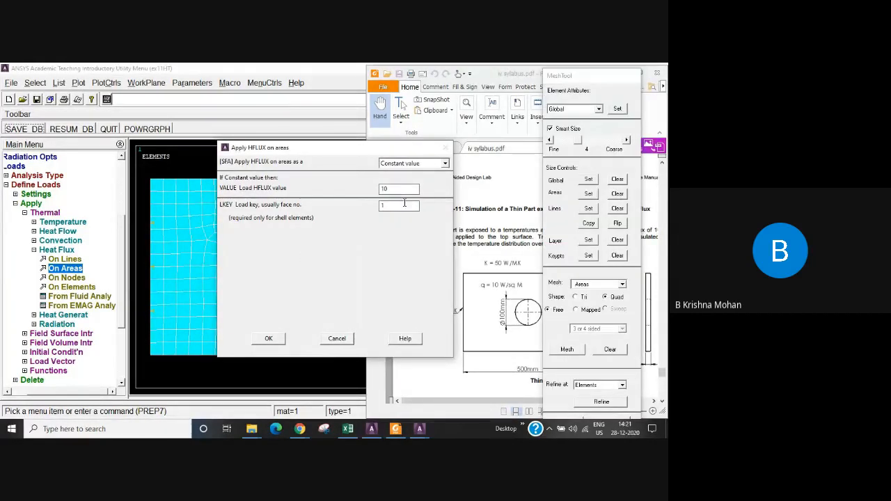
left_click(269, 339)
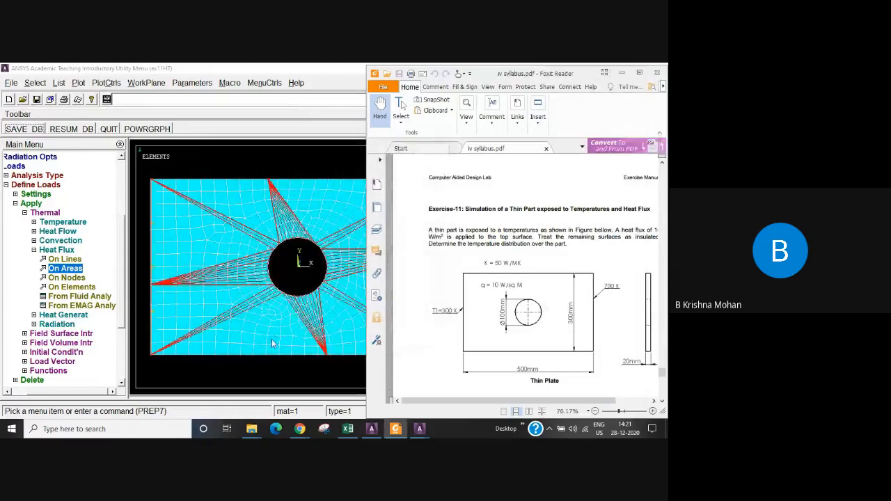
Minimize the exercise PDF and close the MeshTool to clear the view of the plate
left_click(624, 73)
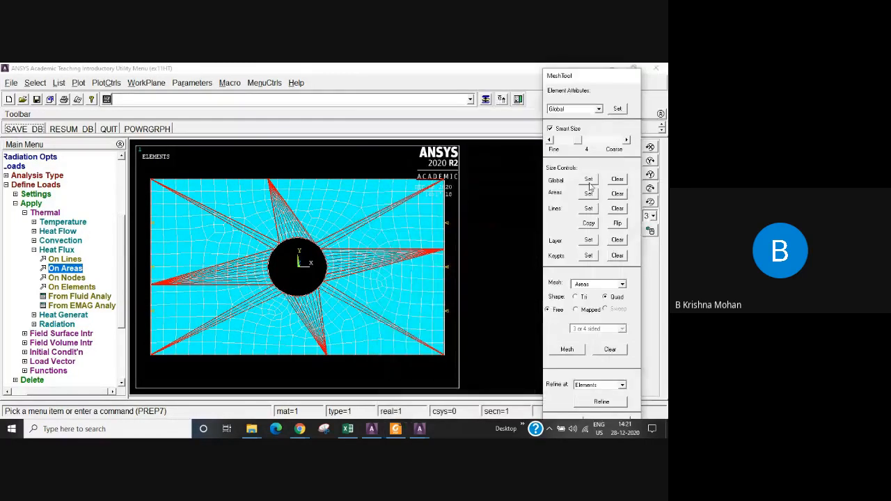
left_click_drag(613, 83, 613, 72)
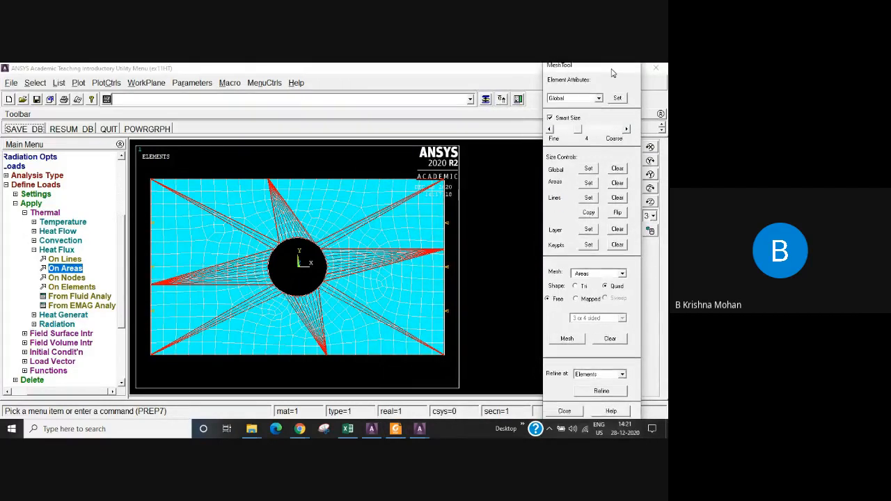
left_click(565, 412)
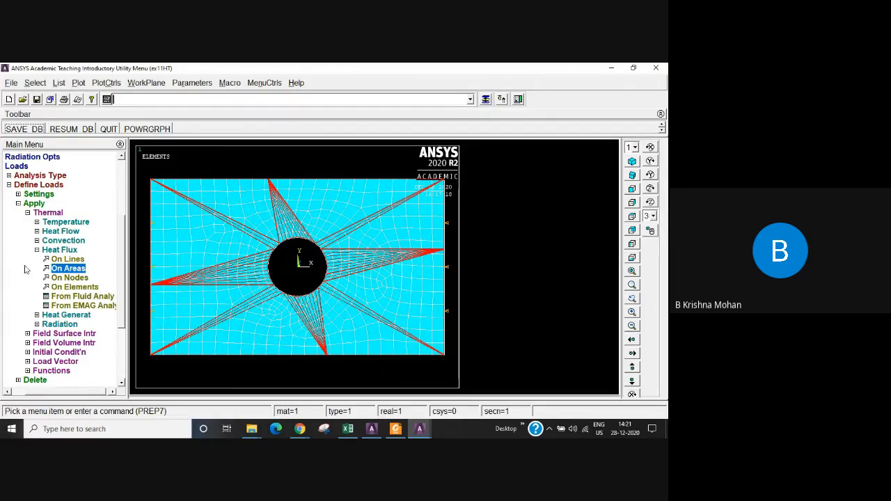
Solve the current load step and close the solution note and the status listing
left_click(19, 204)
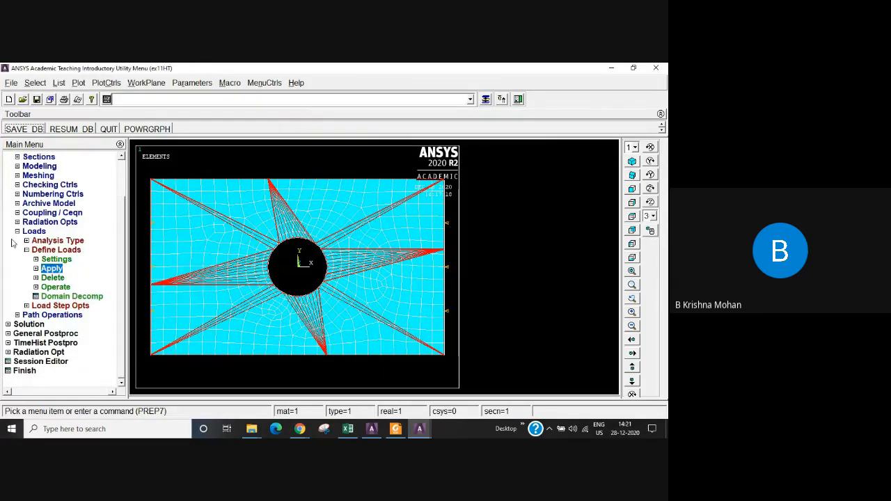
left_click(18, 232)
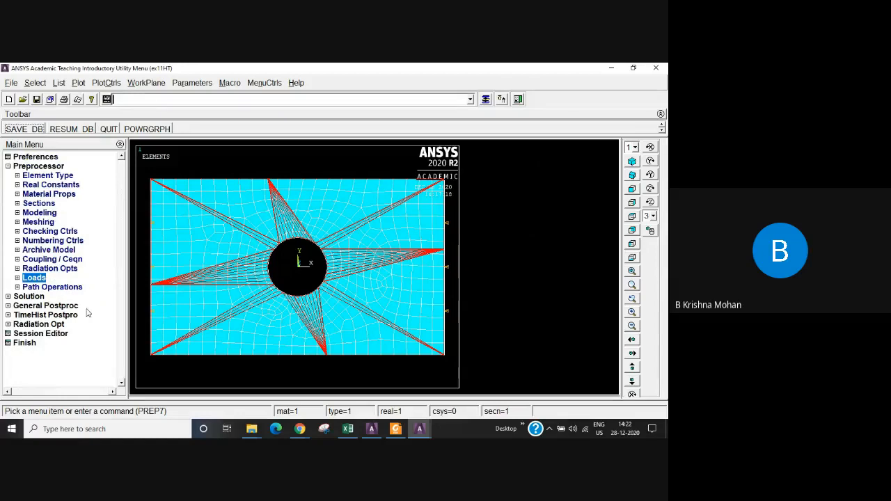
left_click(31, 296)
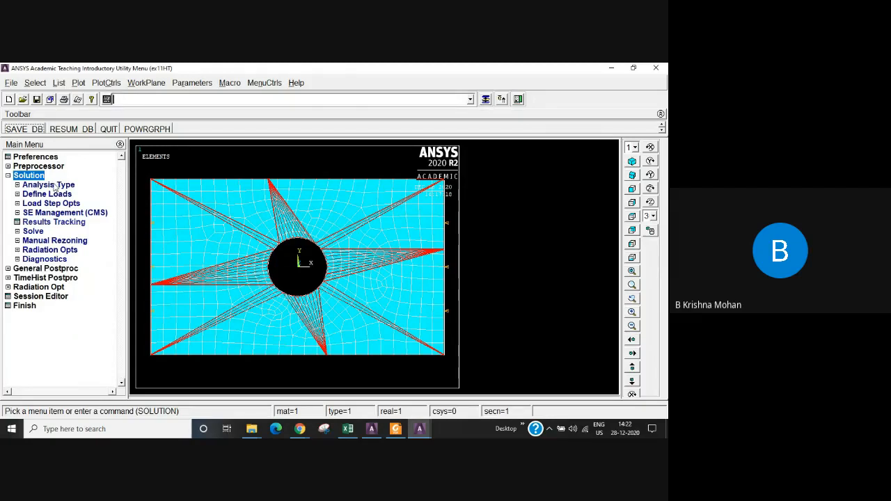
left_click(33, 232)
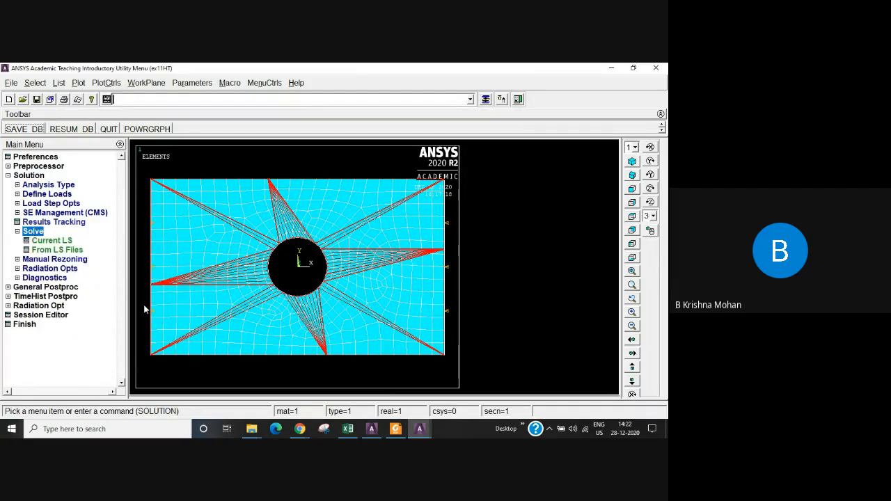
left_click(53, 241)
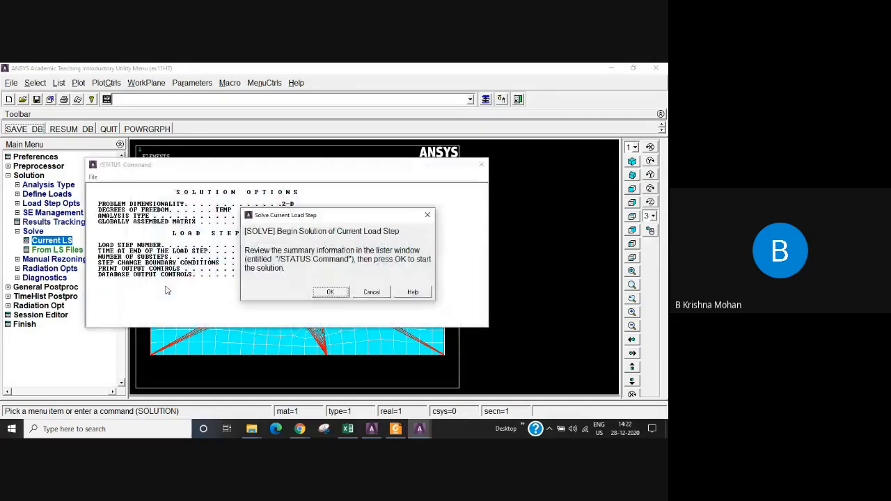
left_click(333, 293)
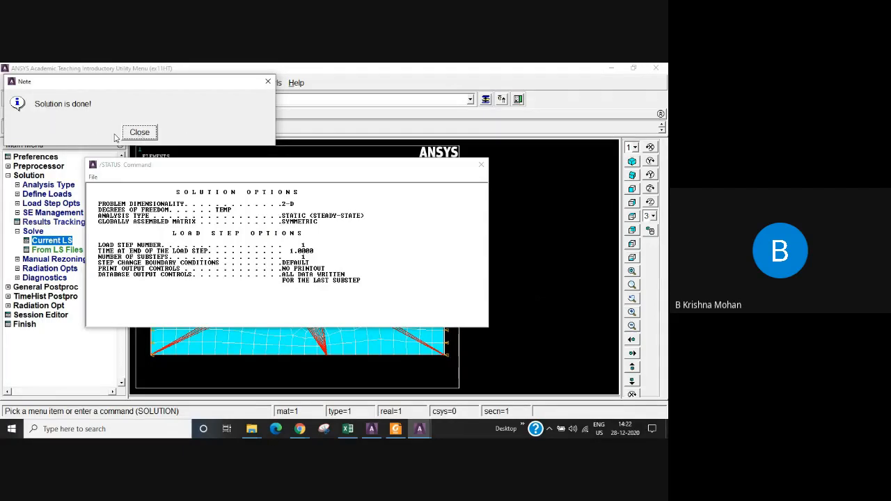
left_click(139, 133)
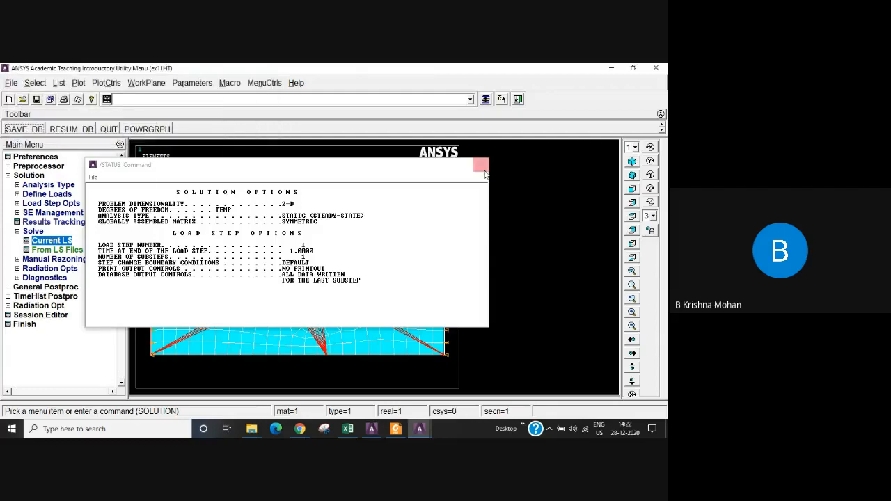
left_click(481, 165)
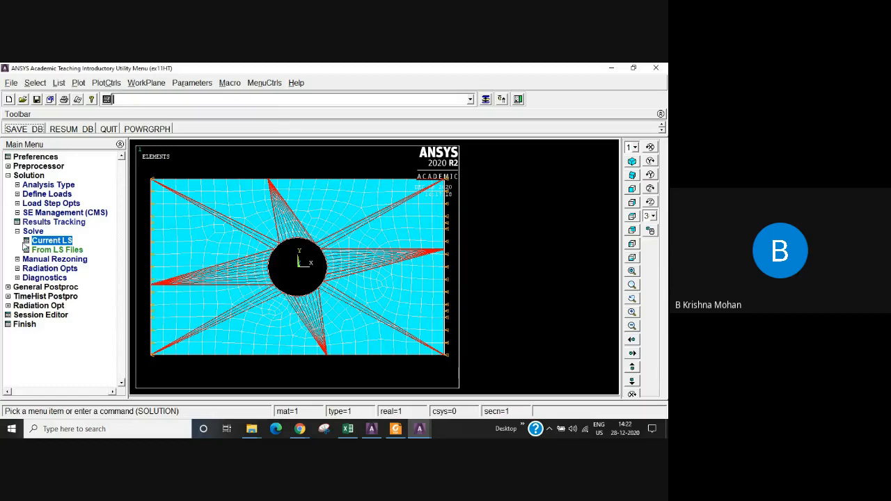
Plot the nodal solution contour of the DOF result Nodal Temperature, showing the deformed shape only
left_click(8, 176)
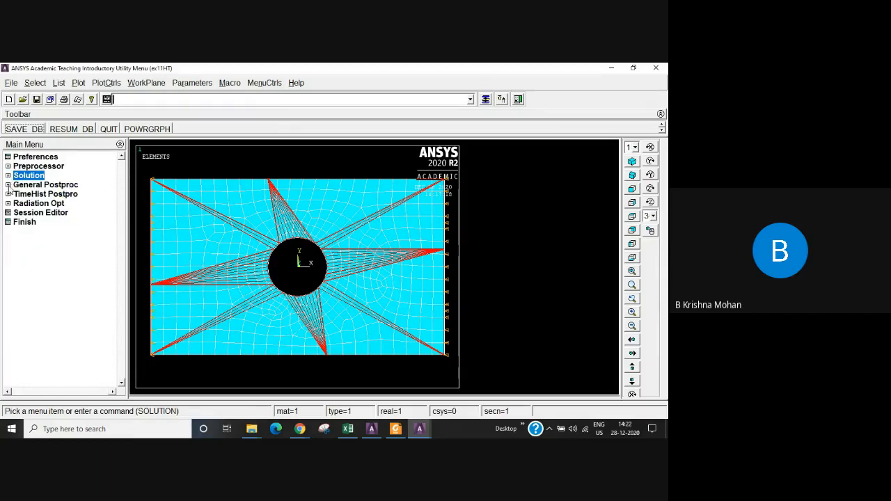
left_click(46, 186)
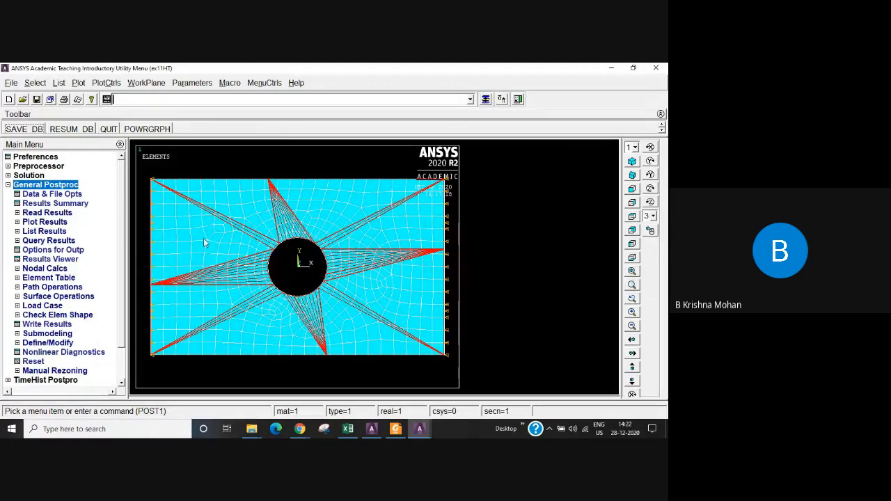
left_click(40, 222)
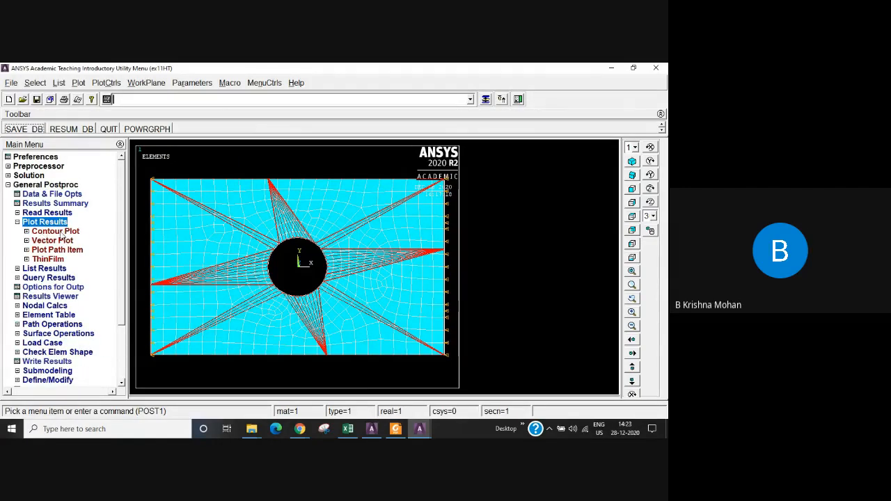
left_click(62, 232)
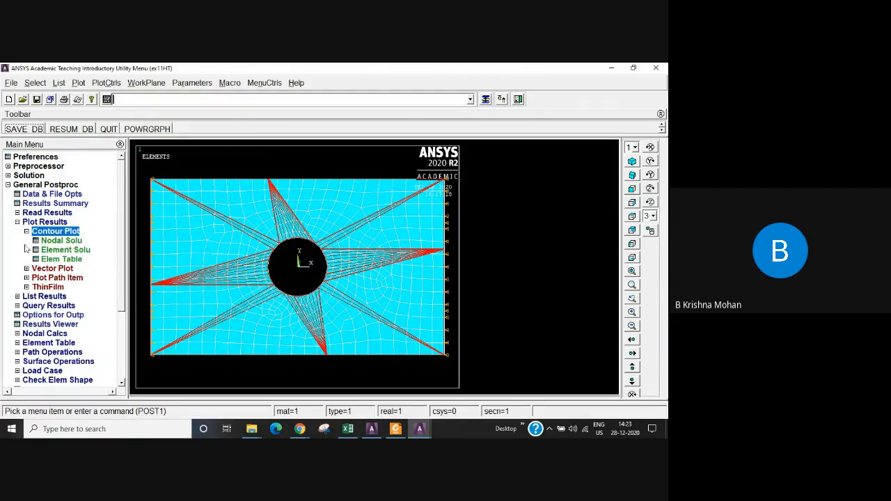
left_click(62, 241)
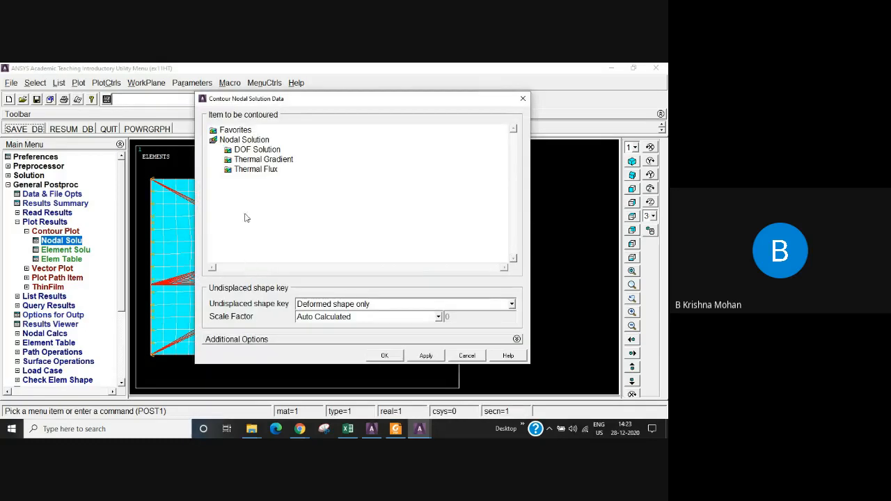
double_click(264, 151)
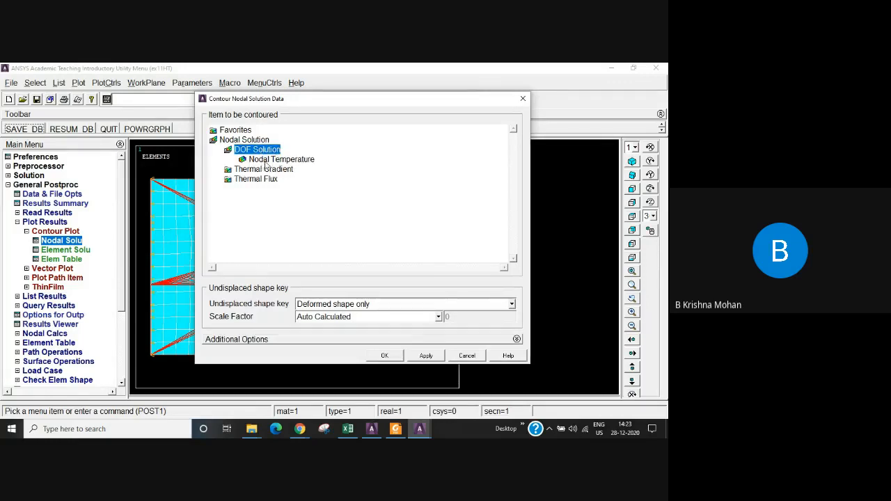
left_click(292, 160)
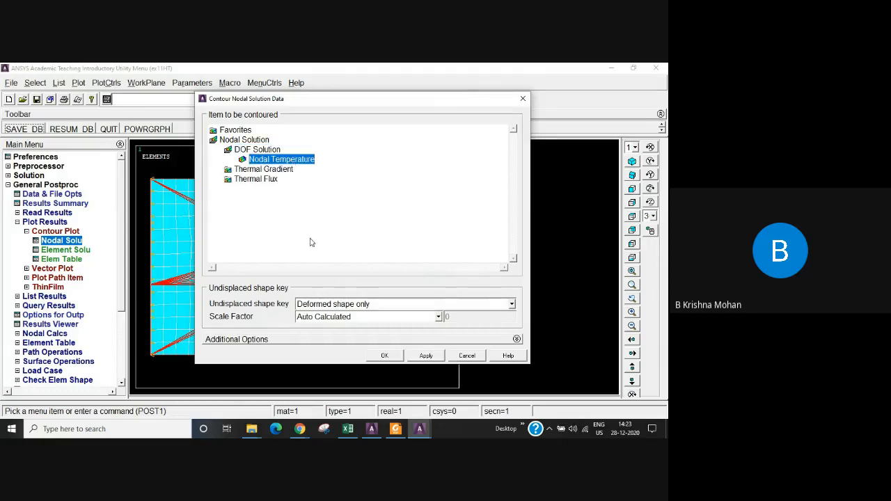
left_click(382, 356)
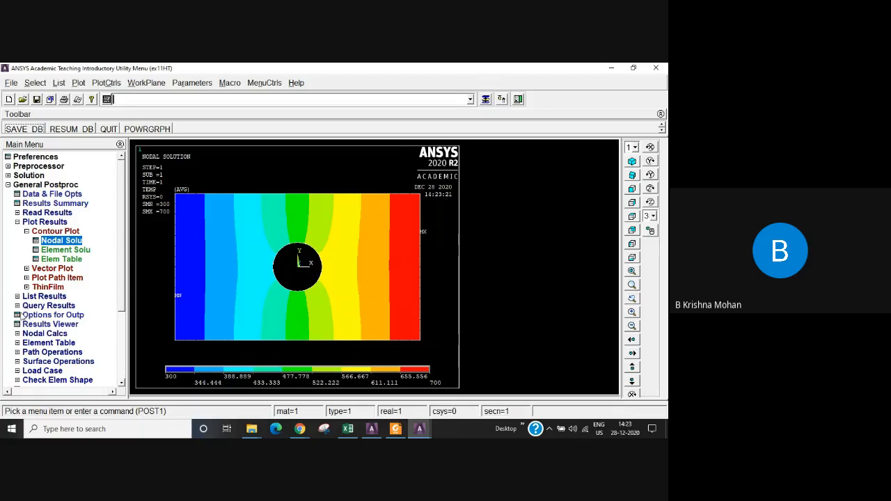
Query the element solution for thermal energy (TENE) at an element just left of and below the hole
left_click(19, 308)
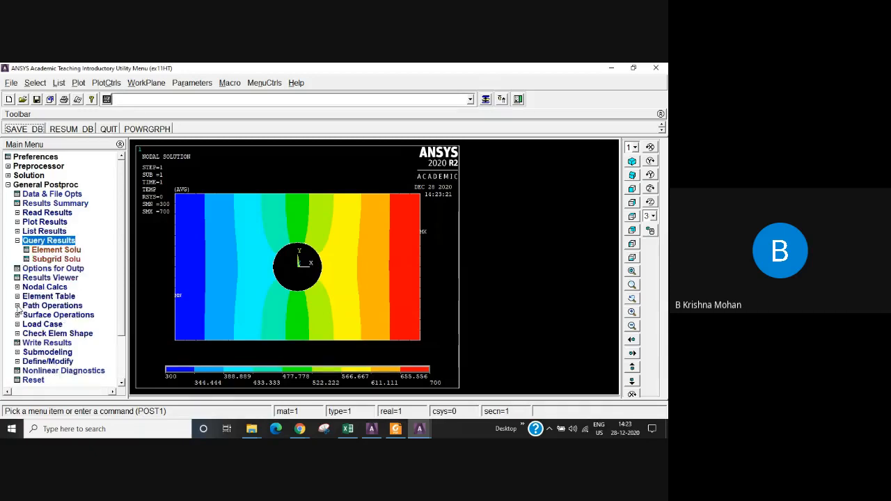
left_click(57, 251)
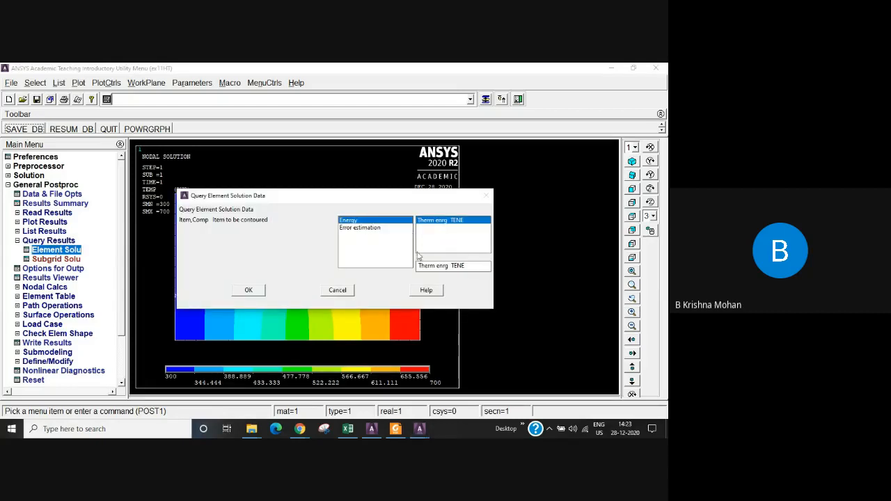
left_click(248, 290)
left_click(253, 285)
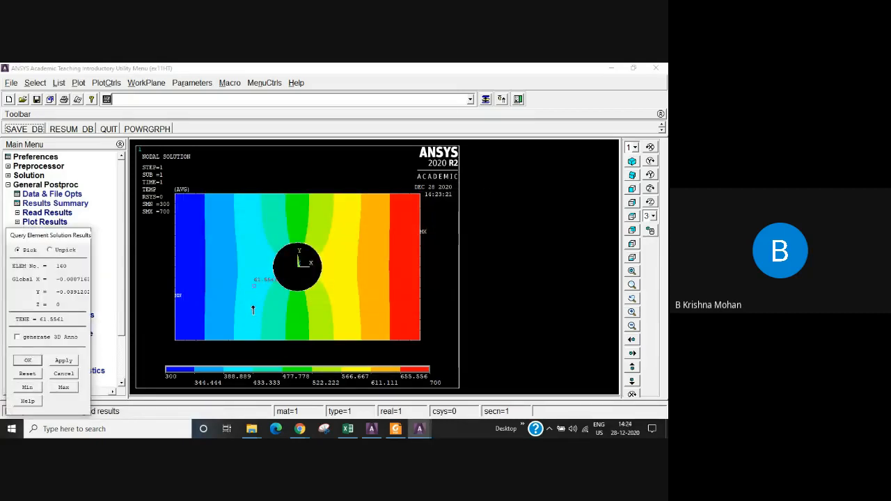
left_click(27, 362)
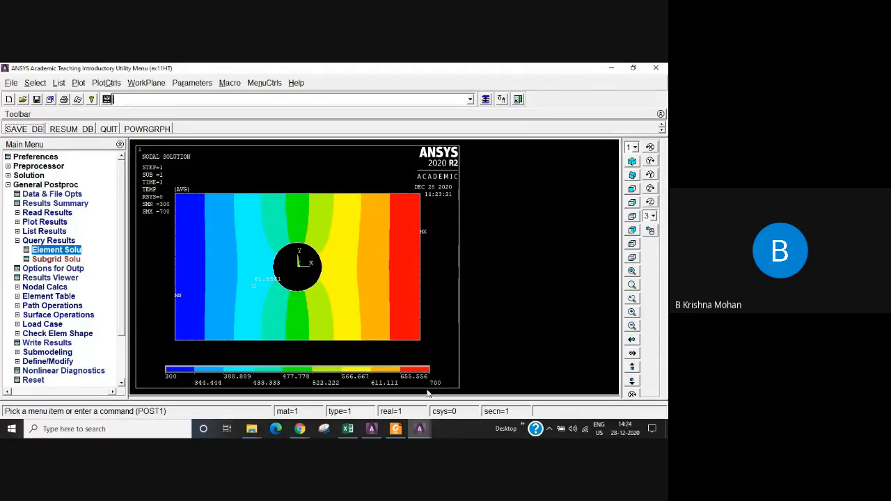
Switch to the Google Meet call in Chrome and open its additional options for the recording
mouse_move(299, 432)
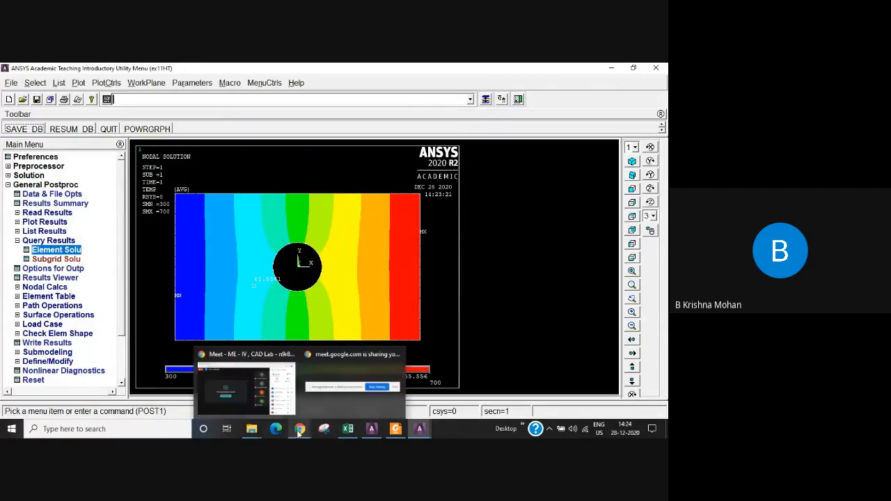
left_click(238, 405)
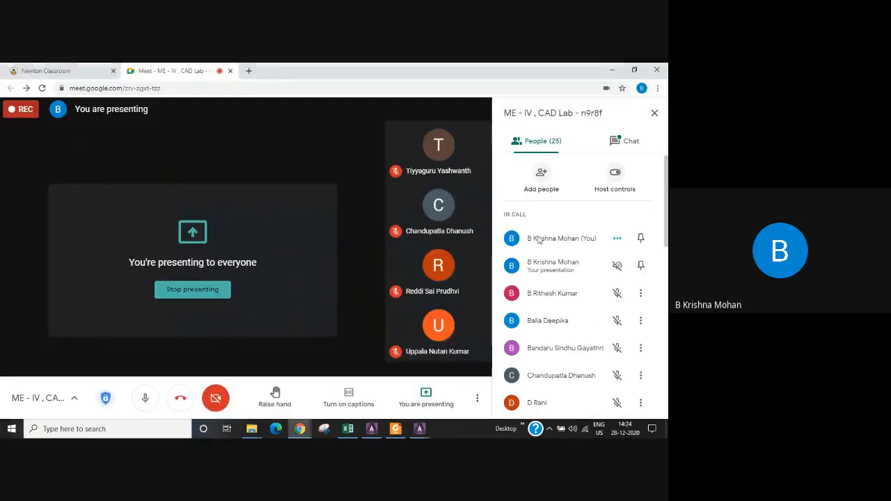
left_click(477, 397)
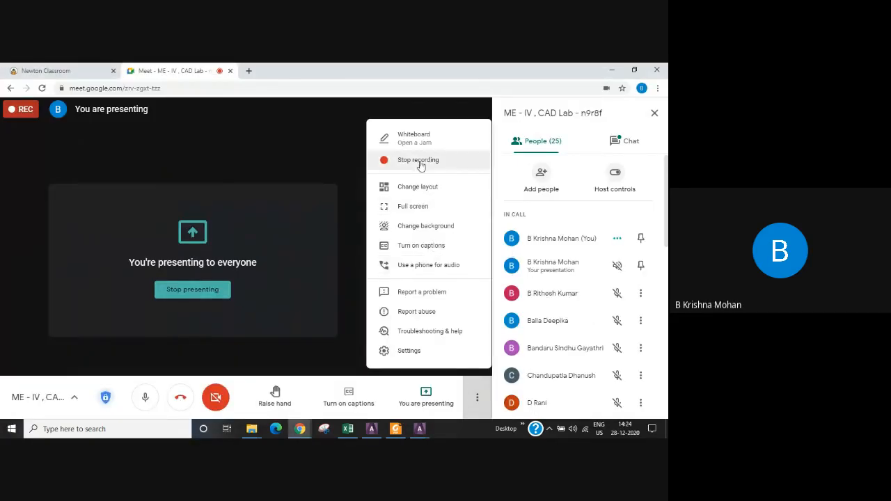